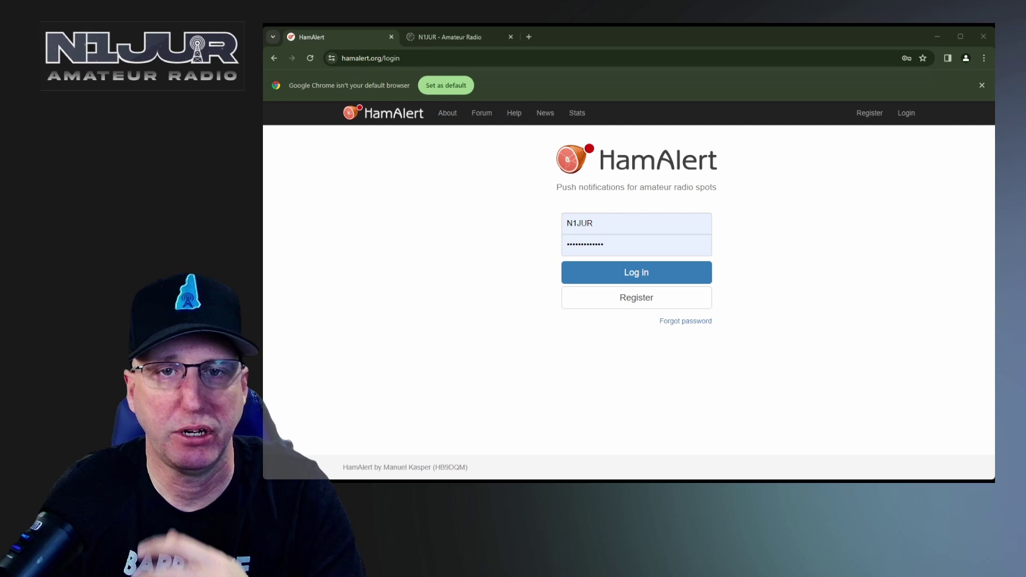
# Step: Sign in to HamAlert with the saved credentials to reach the Triggers list
pyautogui.click(625, 41)
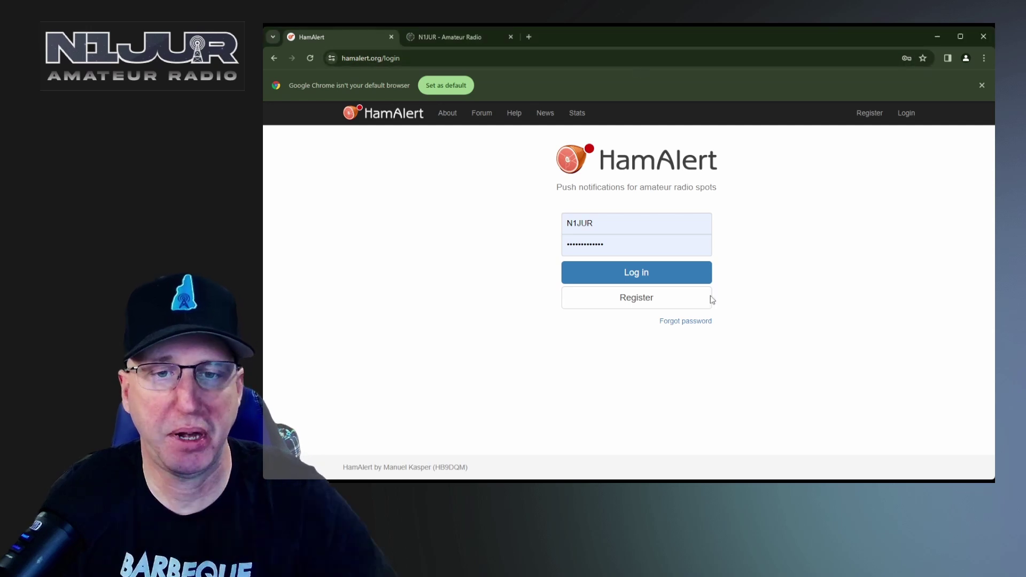
pyautogui.click(629, 308)
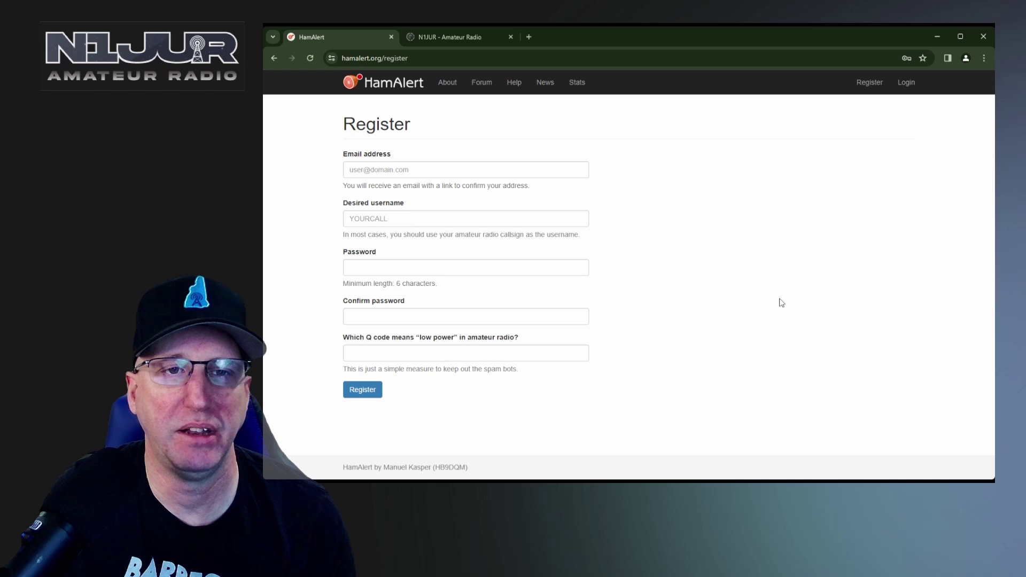
pyautogui.click(906, 83)
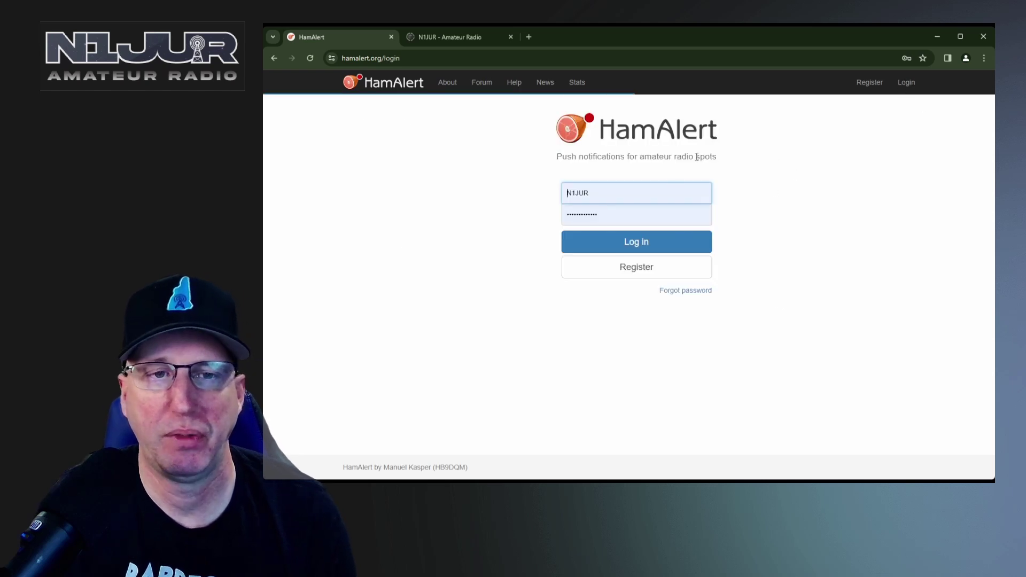
pyautogui.click(623, 245)
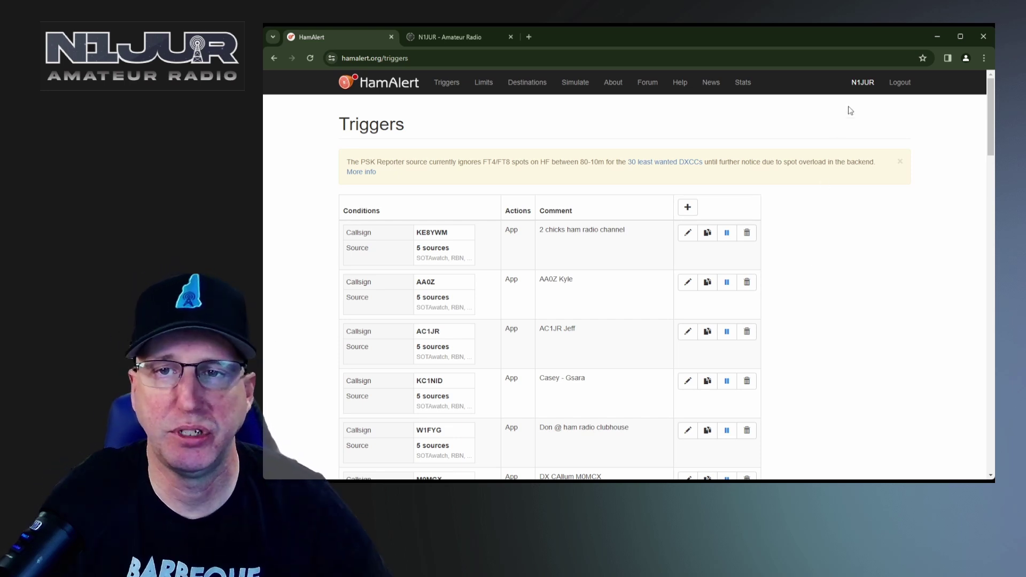
# Step: Open the account settings and scroll down to the MySpot status images and embed code
pyautogui.click(861, 83)
pyautogui.scroll(-2, 778, 211)
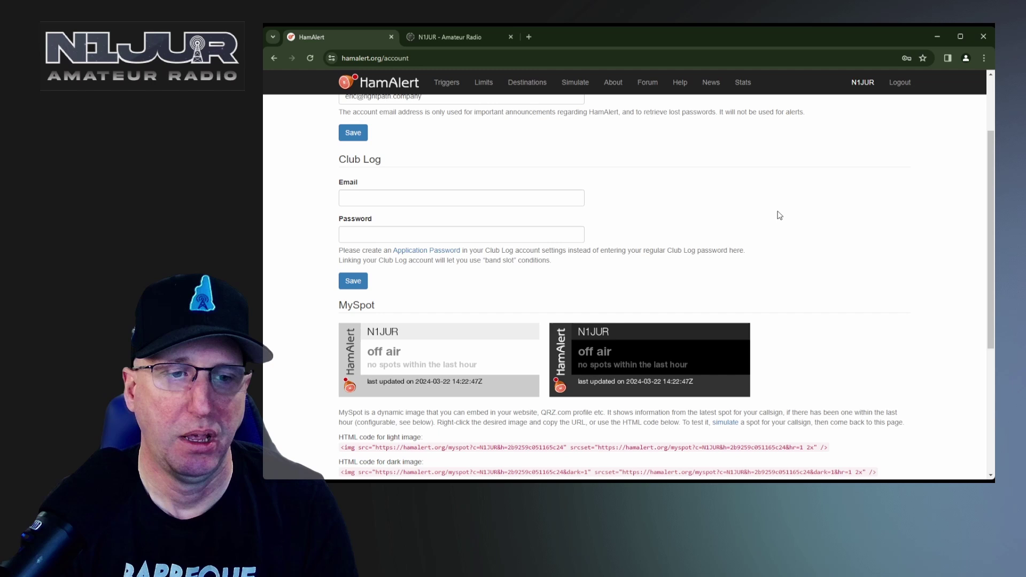
pyautogui.scroll(-2, 807, 227)
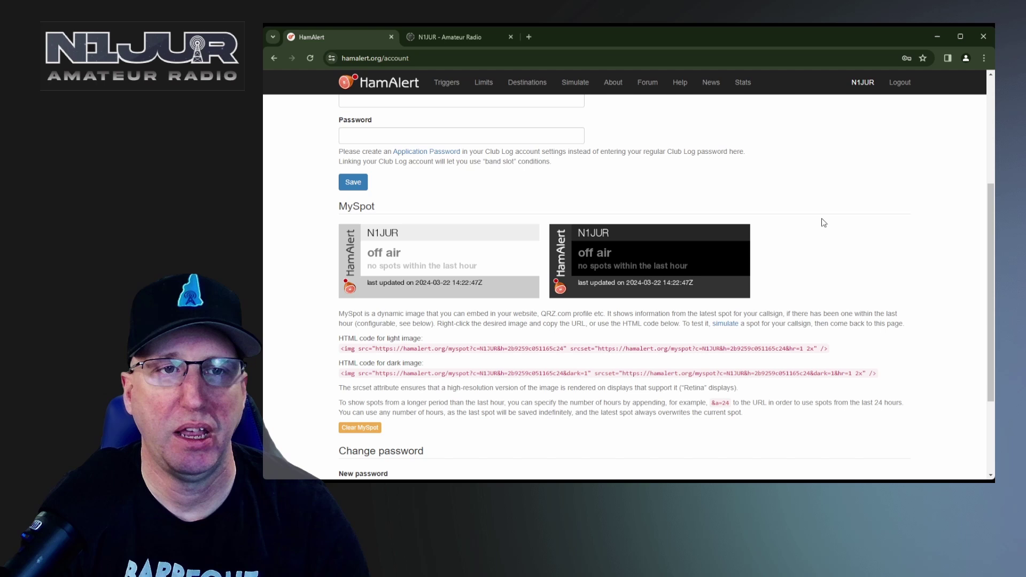
pyautogui.click(477, 37)
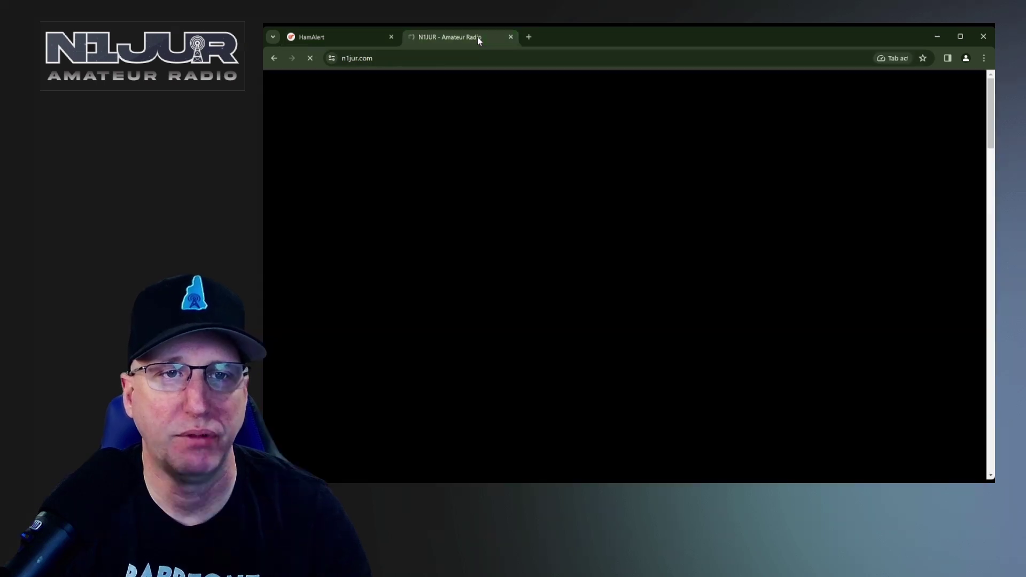
pyautogui.scroll(-5, 785, 290)
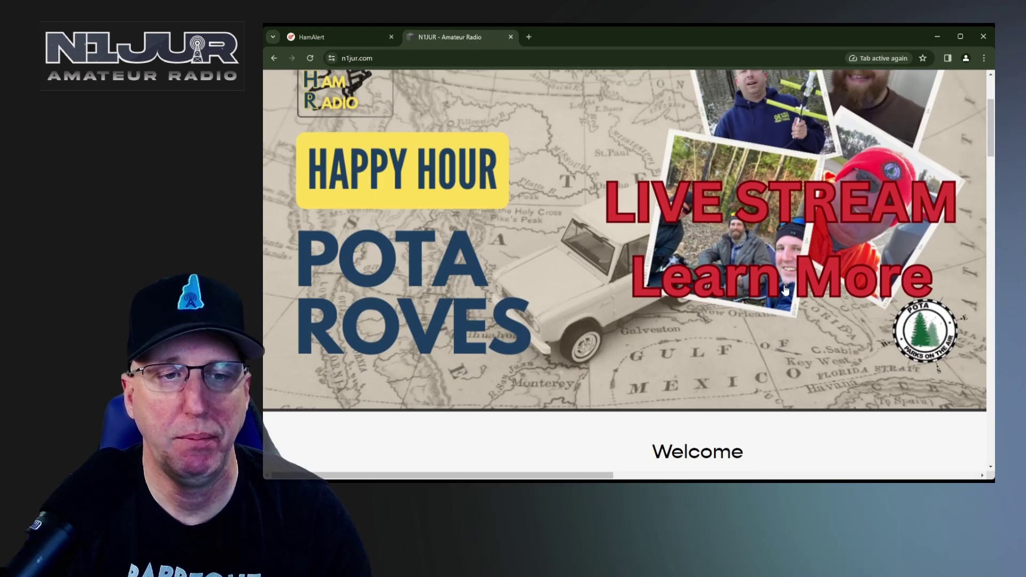
pyautogui.scroll(-15, 785, 290)
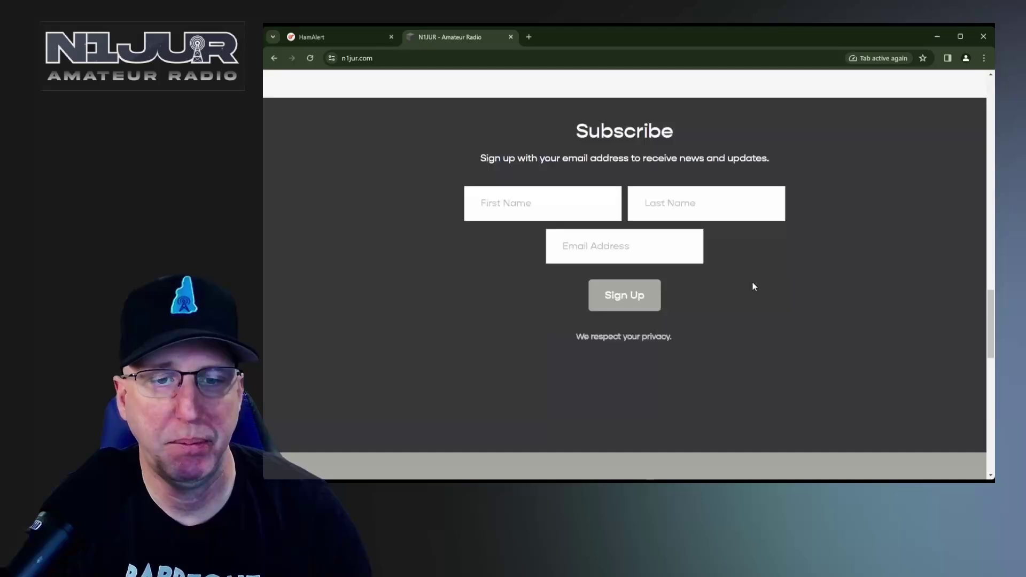
pyautogui.scroll(-6, 765, 286)
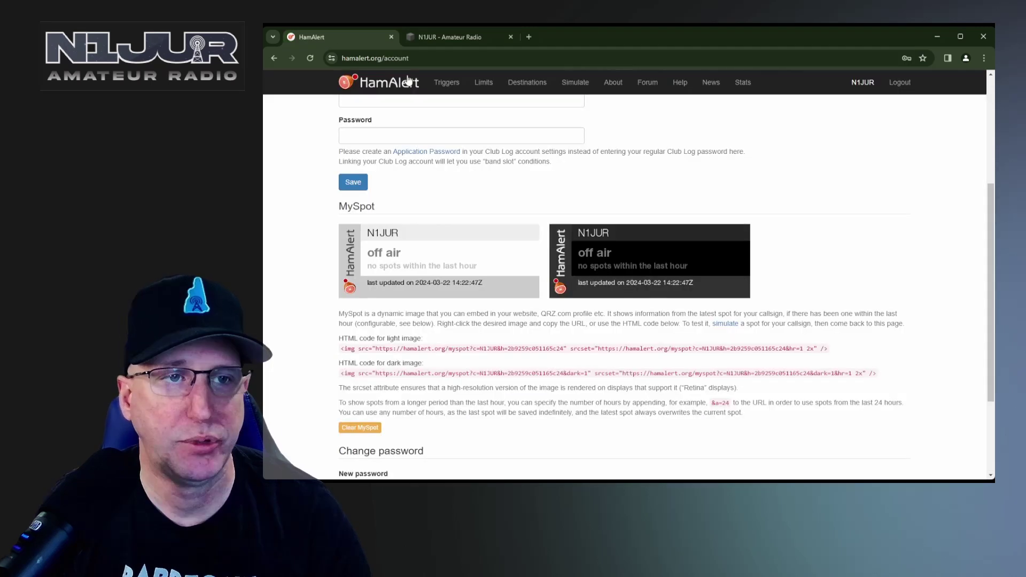
pyautogui.scroll(-2, 802, 305)
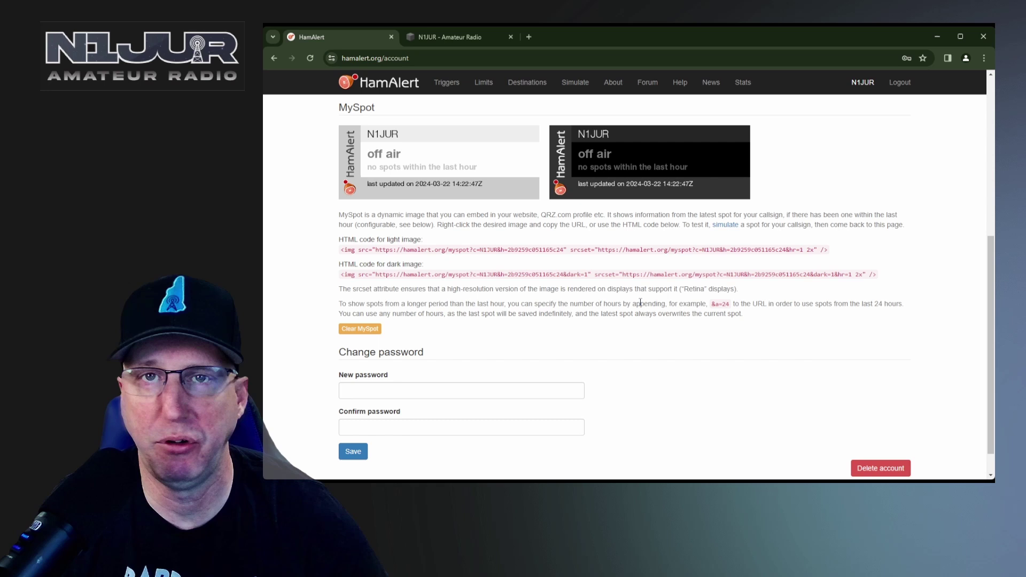
pyautogui.scroll(-1, 612, 317)
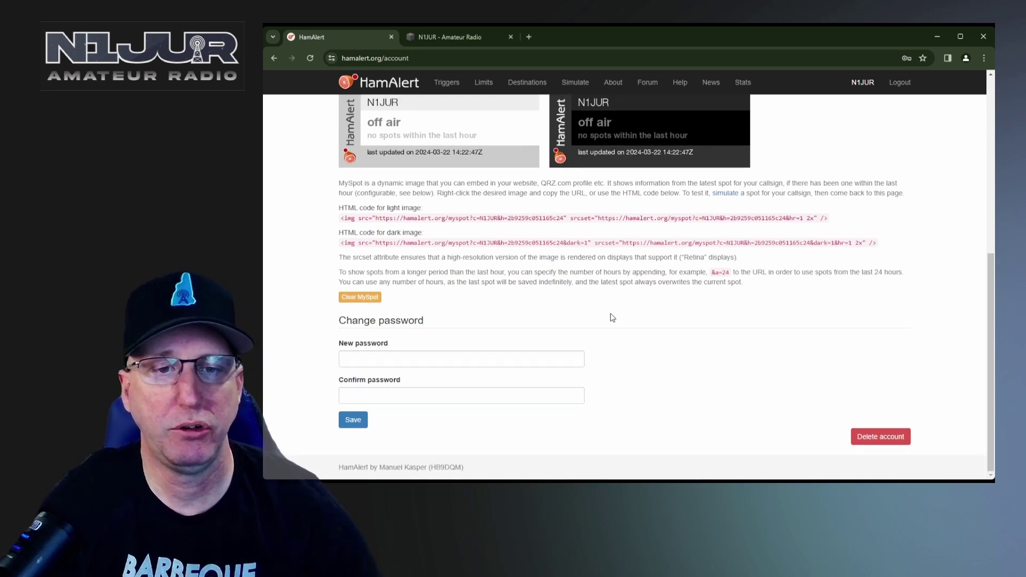
pyautogui.scroll(5, 696, 357)
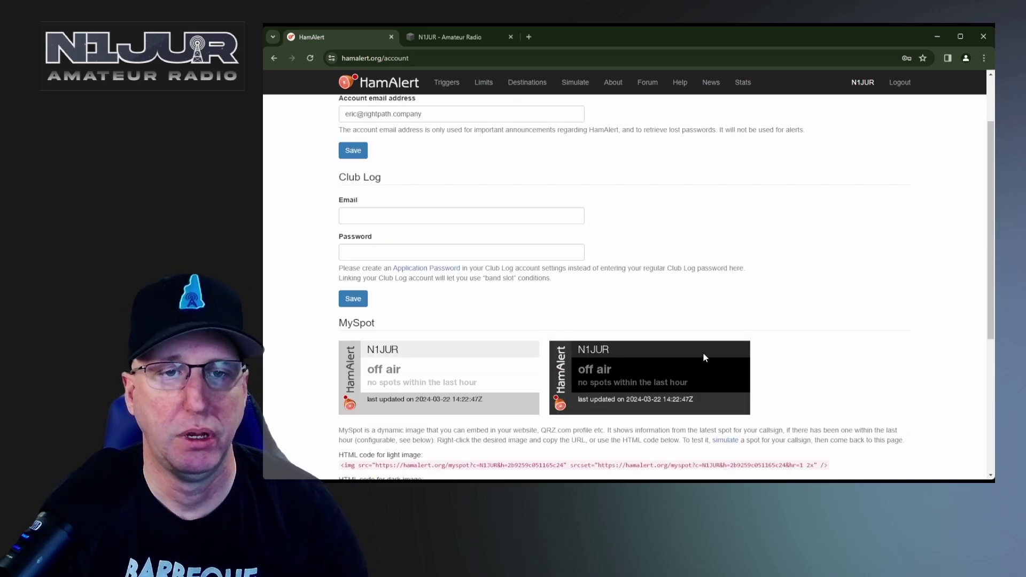
pyautogui.scroll(2, 701, 353)
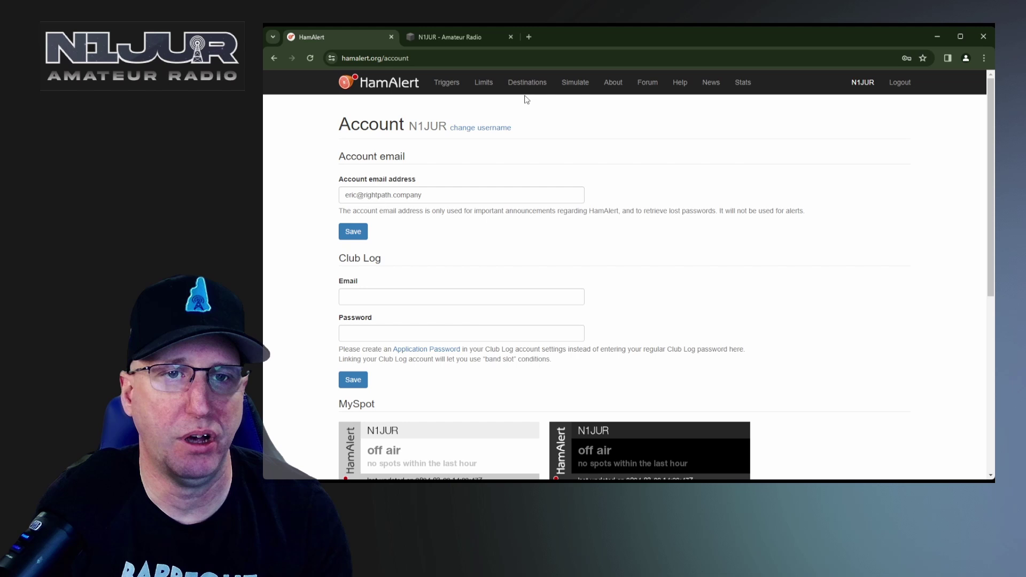
# Step: Open the Limits page to view caps like 50 alerts per 60 minutes and 3 per 15 minutes per callsign
pyautogui.click(484, 86)
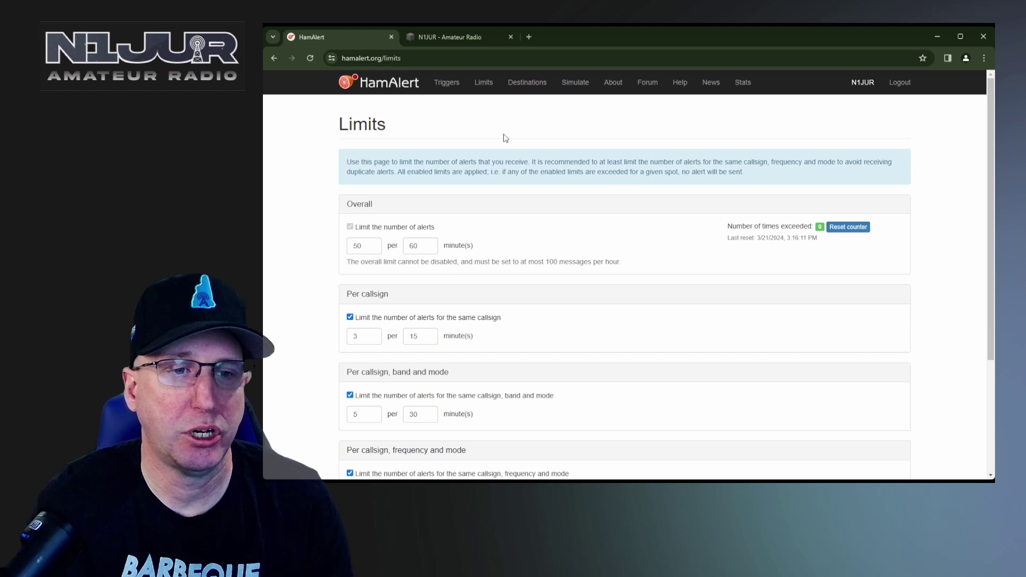
pyautogui.scroll(-1, 625, 243)
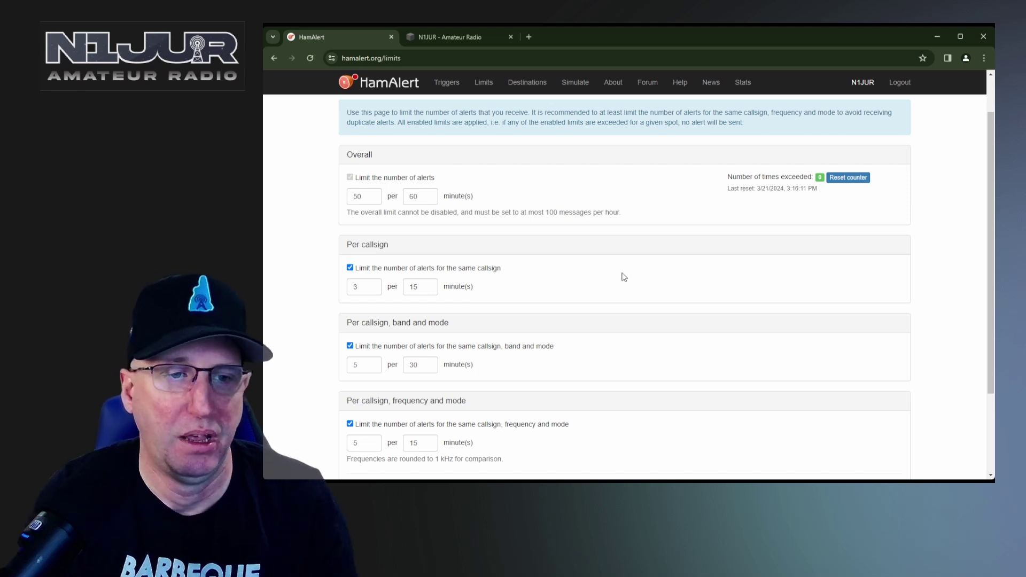
pyautogui.scroll(-2, 622, 275)
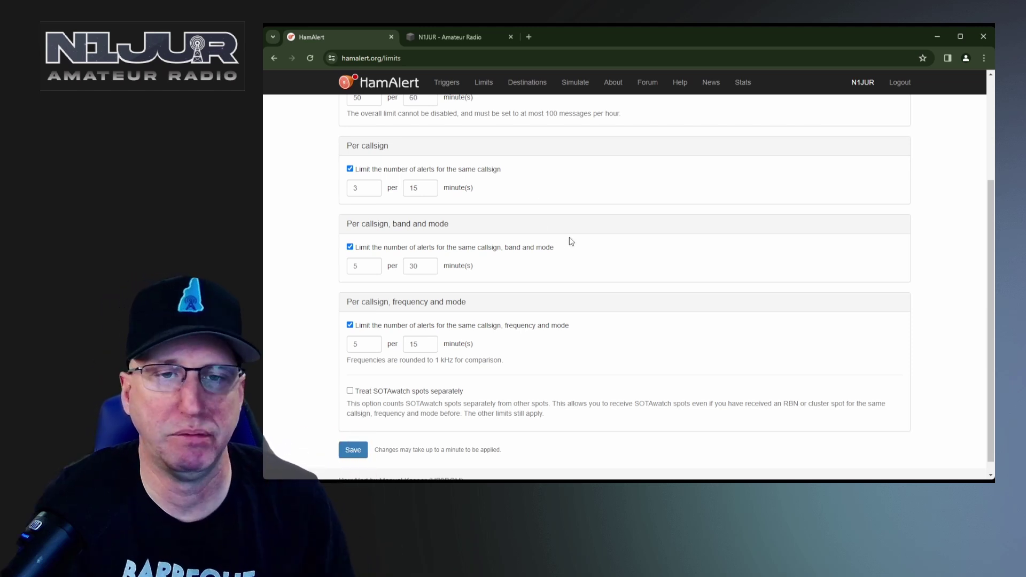
# Step: Scroll the Limits page to review the 50-per-60-minute overall cap and its times-exceeded counter
pyautogui.scroll(-1, 582, 240)
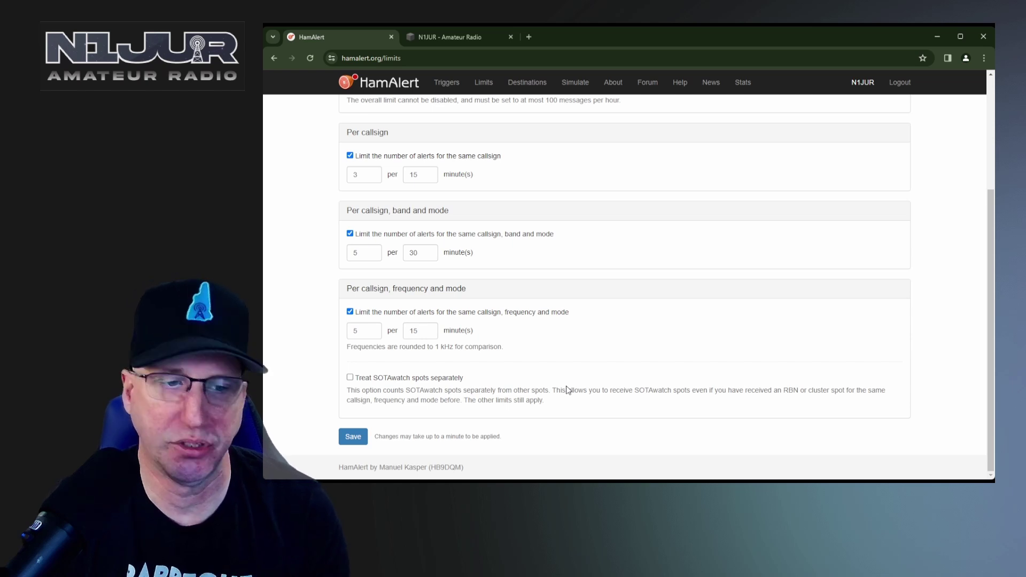
pyautogui.scroll(3, 652, 310)
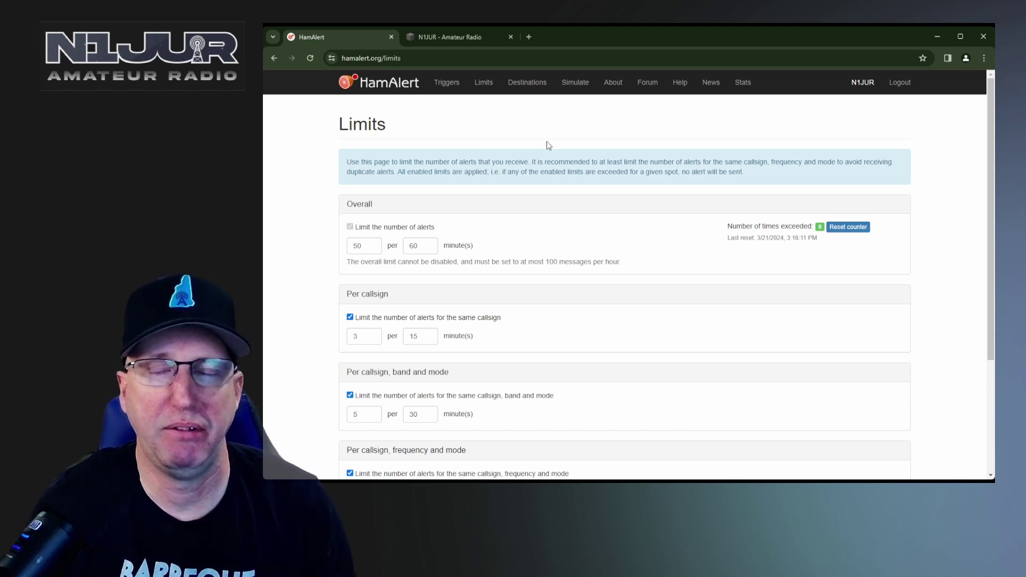
# Step: Open Destinations to see the linked iPhone with push notifications and the Morse sound
pyautogui.click(527, 85)
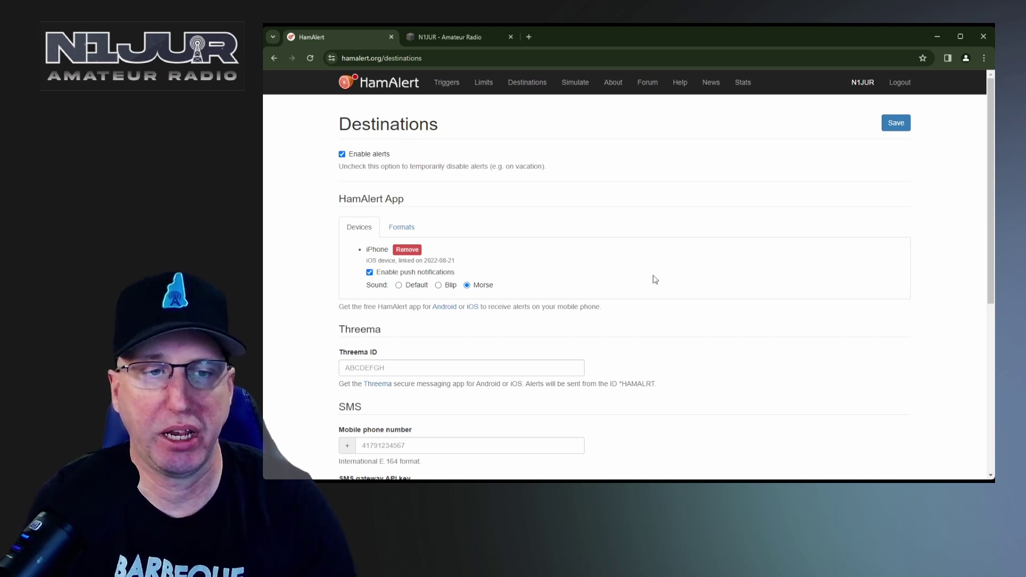
pyautogui.scroll(-1, 653, 280)
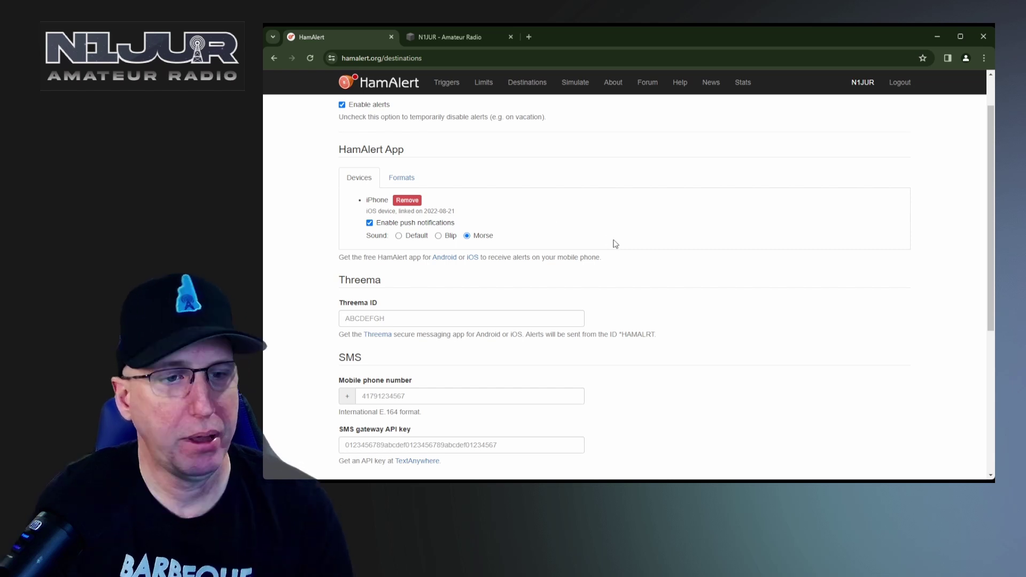
pyautogui.scroll(-2, 614, 244)
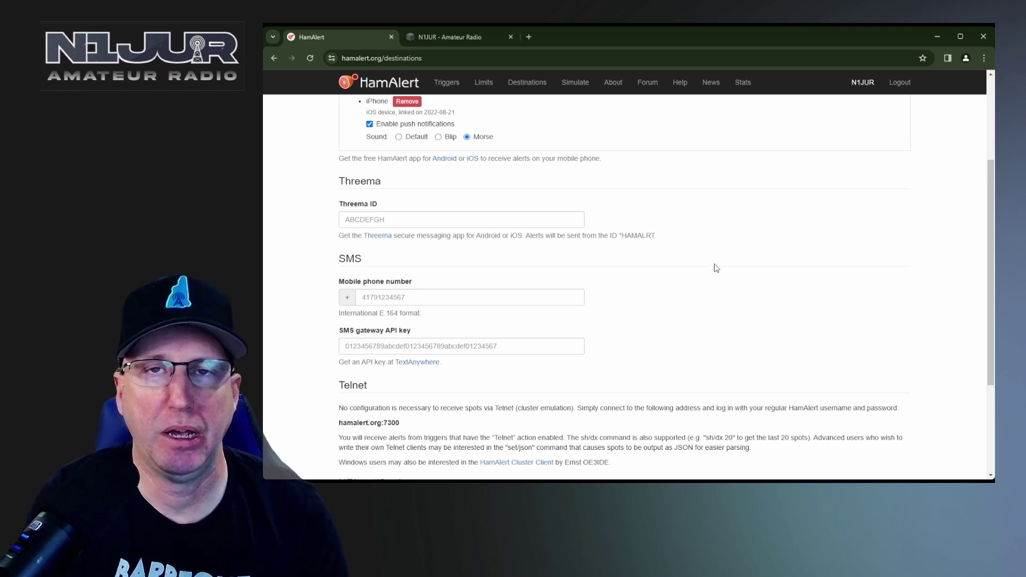
pyautogui.scroll(-1, 647, 269)
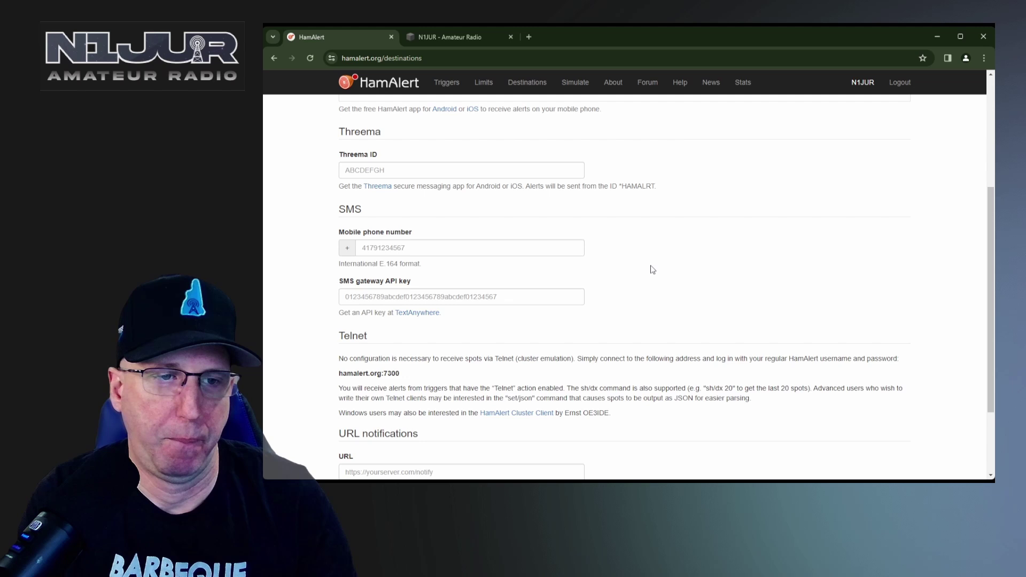
pyautogui.scroll(-1, 652, 269)
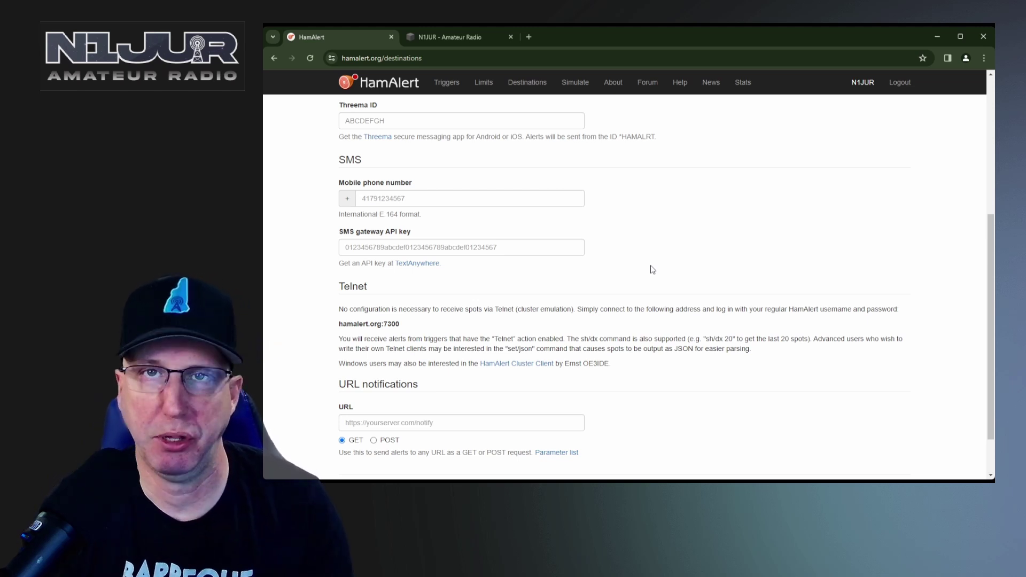
pyautogui.scroll(-2, 653, 270)
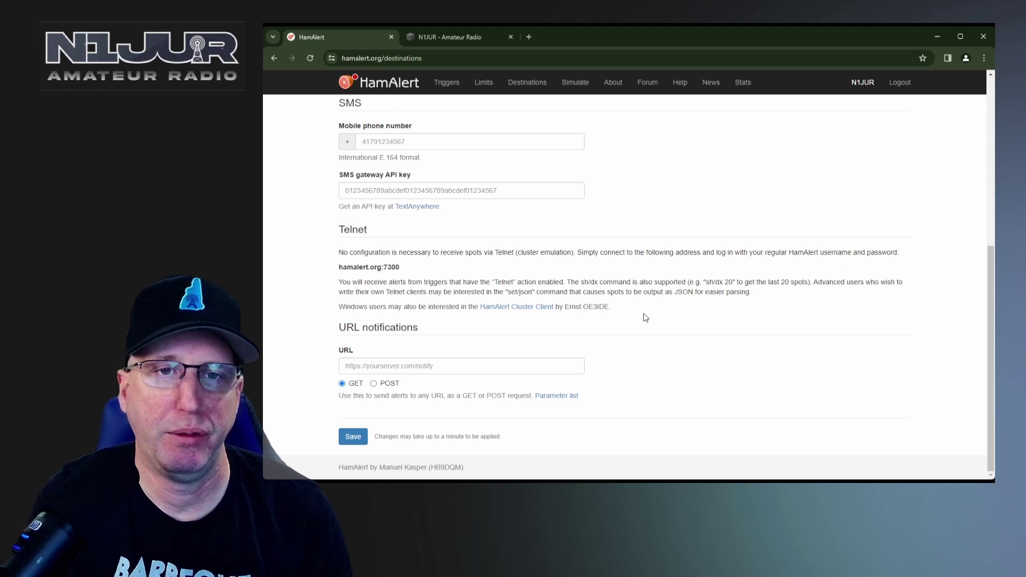
pyautogui.scroll(6, 657, 332)
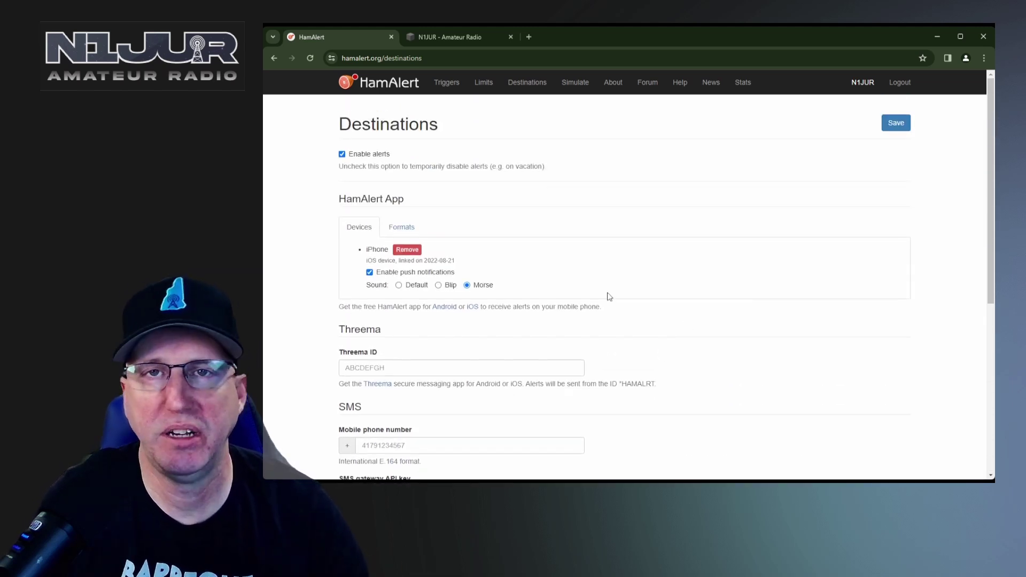
# Step: Show the HamAlert App Formats with title 'HAMALERT' and the body ending in {triggerComment}
pyautogui.click(407, 229)
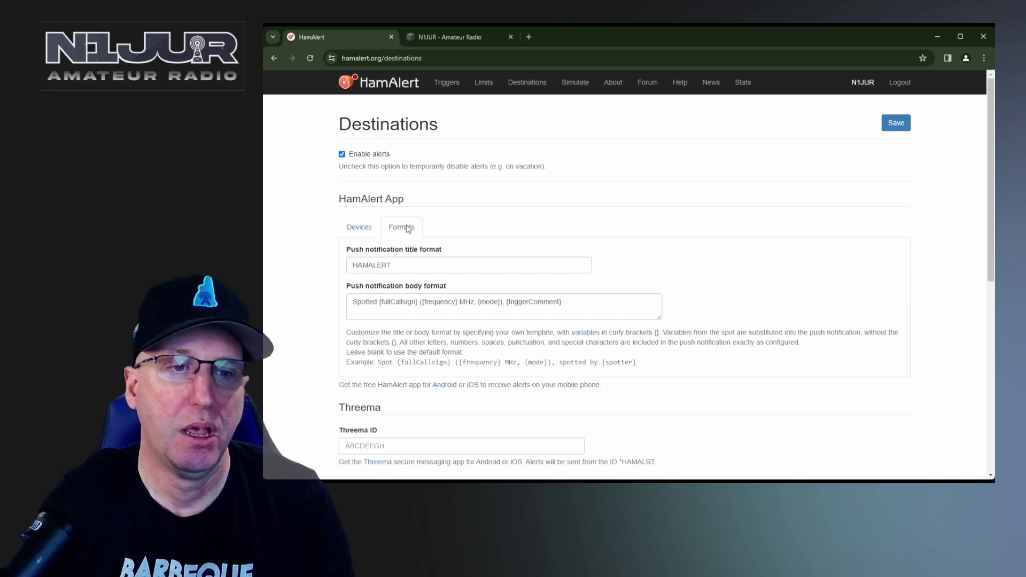
pyautogui.scroll(-1, 534, 238)
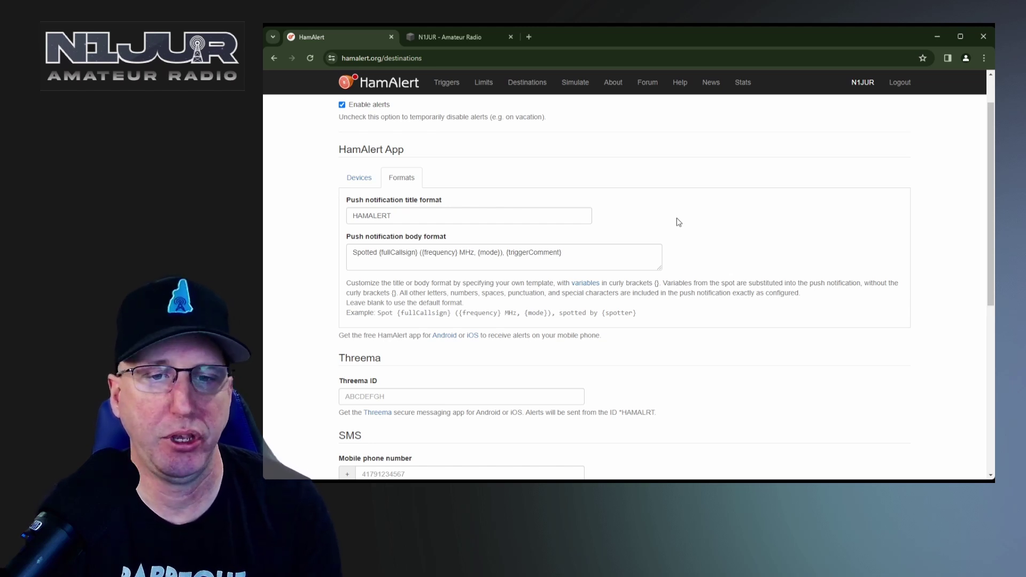
pyautogui.click(586, 288)
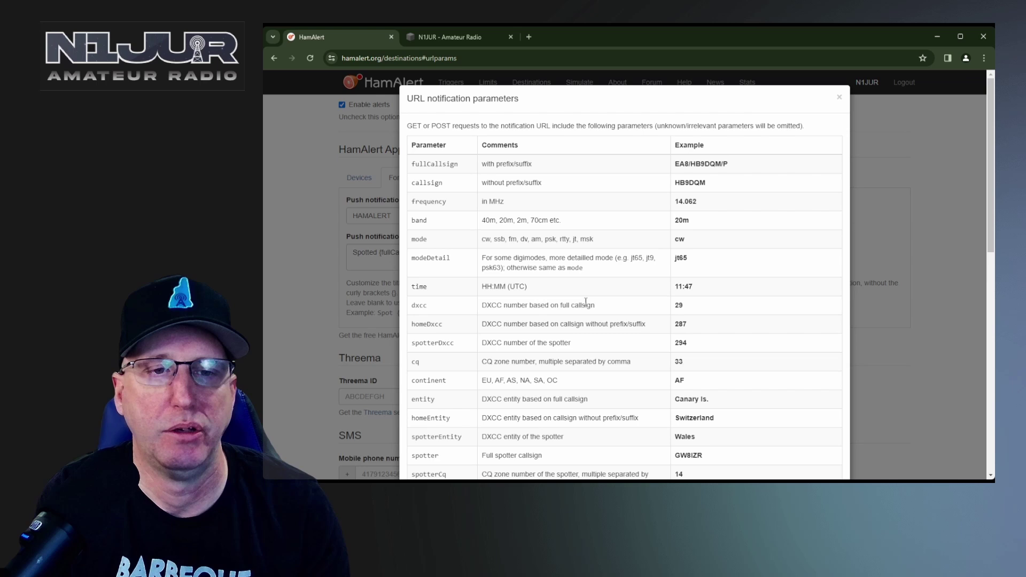
pyautogui.scroll(-2, 586, 299)
pyautogui.scroll(-7, 586, 302)
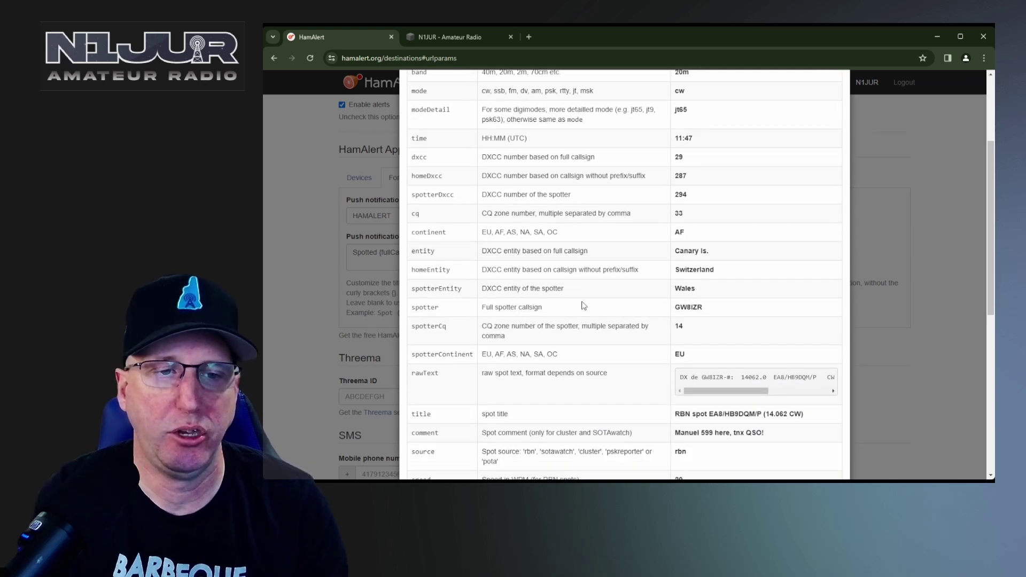
pyautogui.scroll(-1, 463, 312)
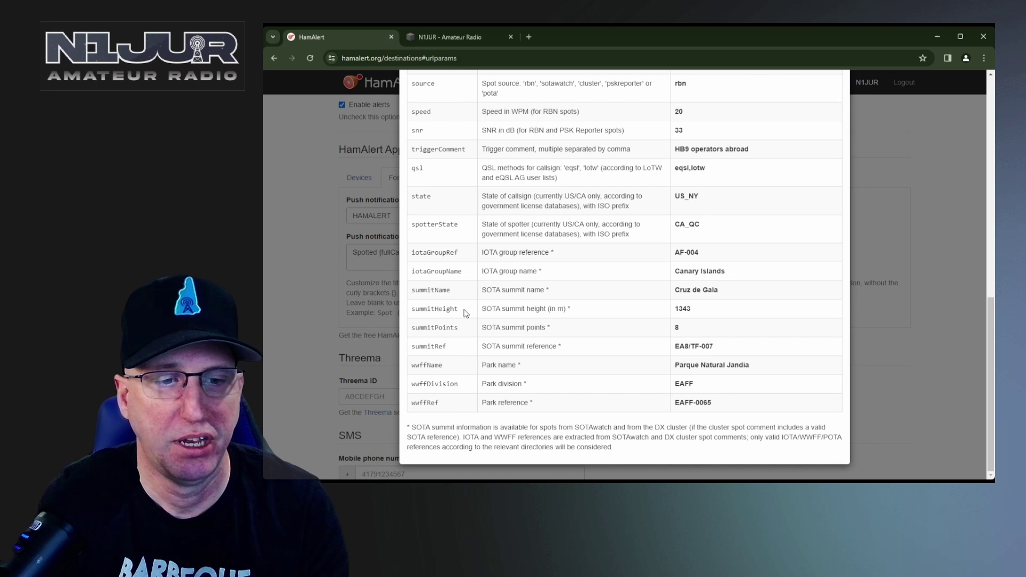
pyautogui.scroll(2, 465, 313)
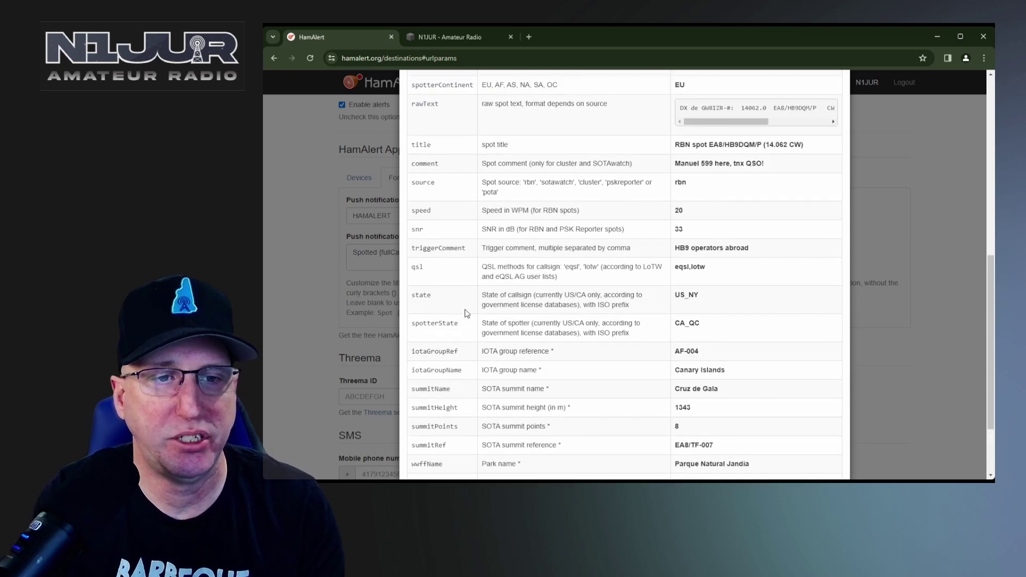
pyautogui.click(892, 243)
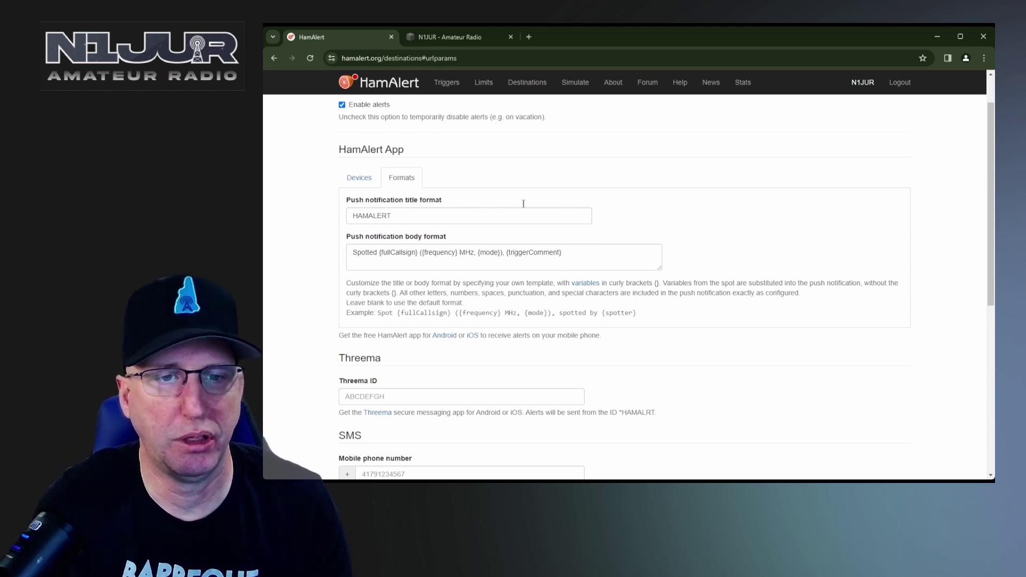
# Step: Open the second trigger's editor, check its five spot sources, and highlight its comment text
pyautogui.click(447, 86)
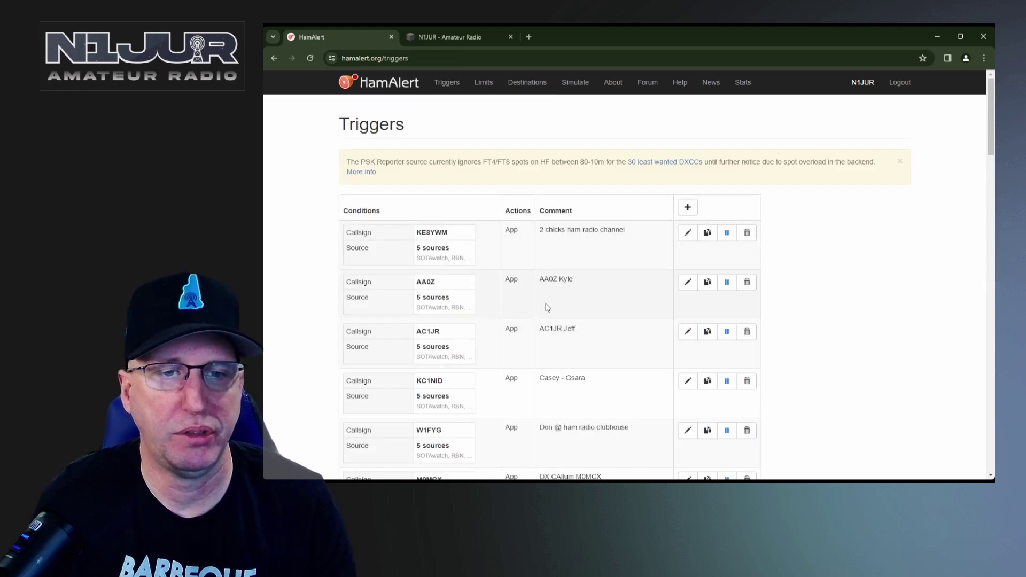
pyautogui.click(689, 283)
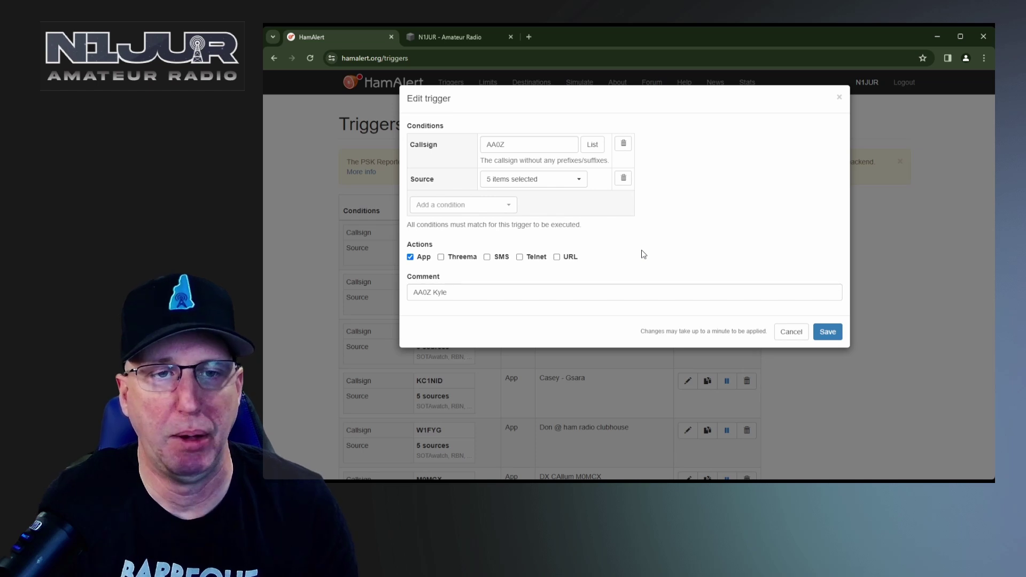
pyautogui.click(579, 179)
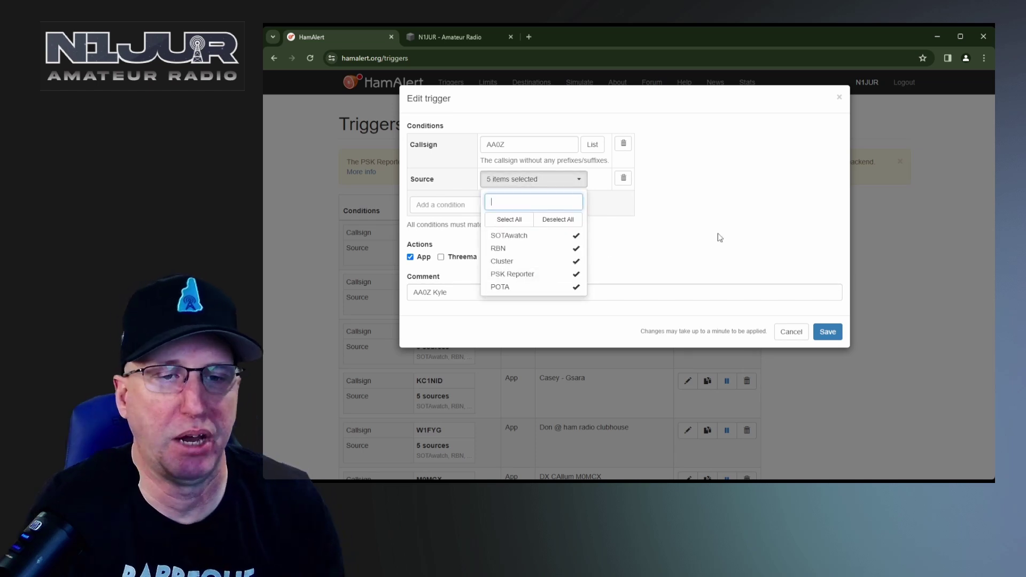
pyautogui.click(545, 143)
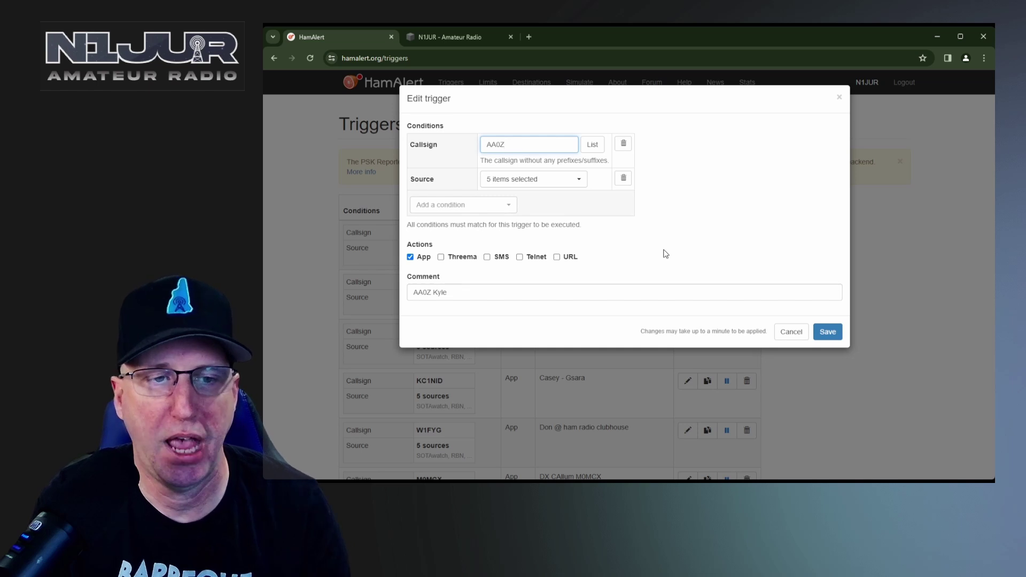
pyautogui.moveTo(411, 293); pyautogui.dragTo(488, 293)
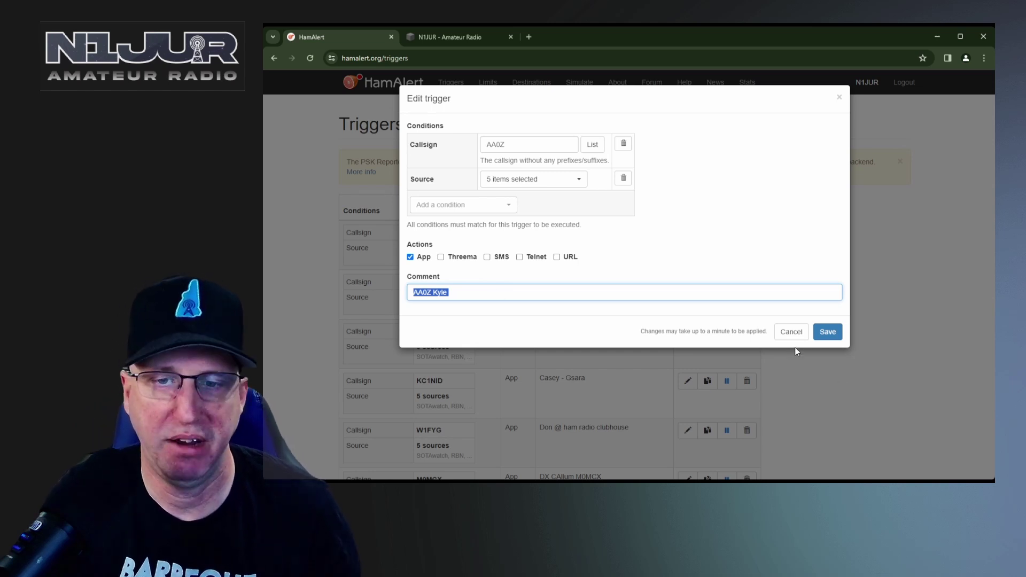
# Step: Cancel the trigger edit and highlight {triggerComment} in the Destinations push body format
pyautogui.click(791, 331)
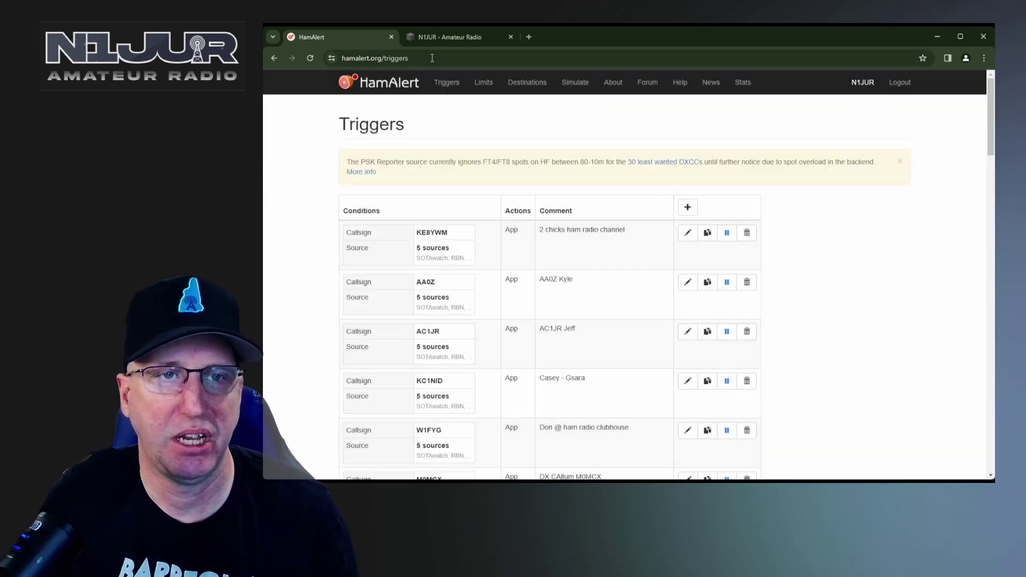
pyautogui.click(520, 86)
pyautogui.click(406, 228)
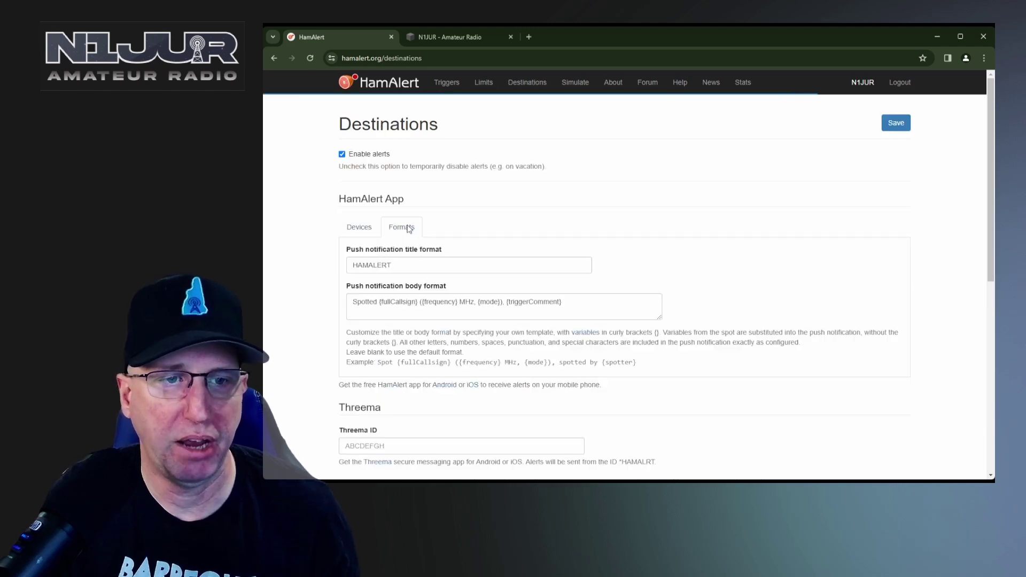
pyautogui.moveTo(505, 301); pyautogui.dragTo(576, 301)
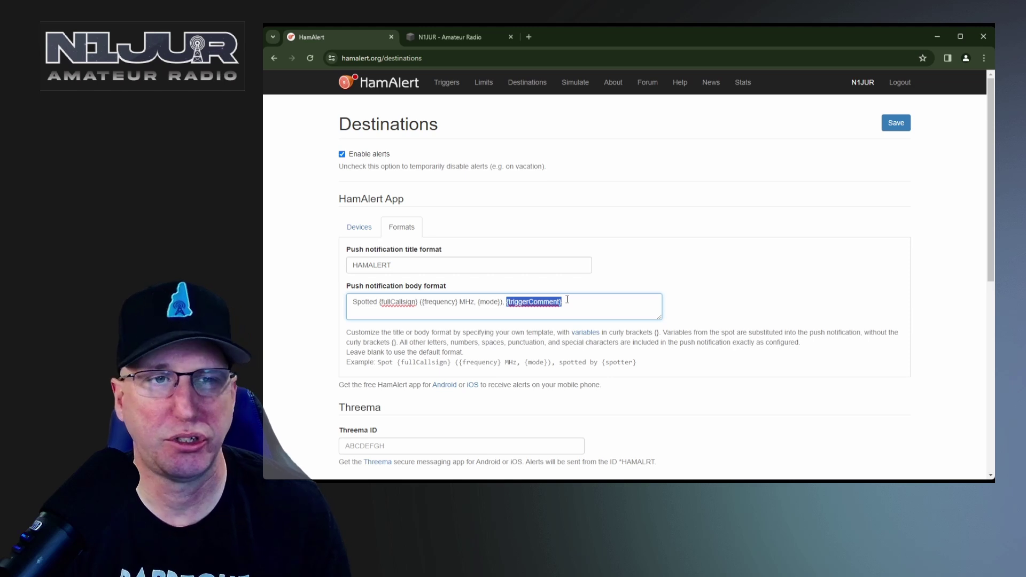
pyautogui.click(447, 83)
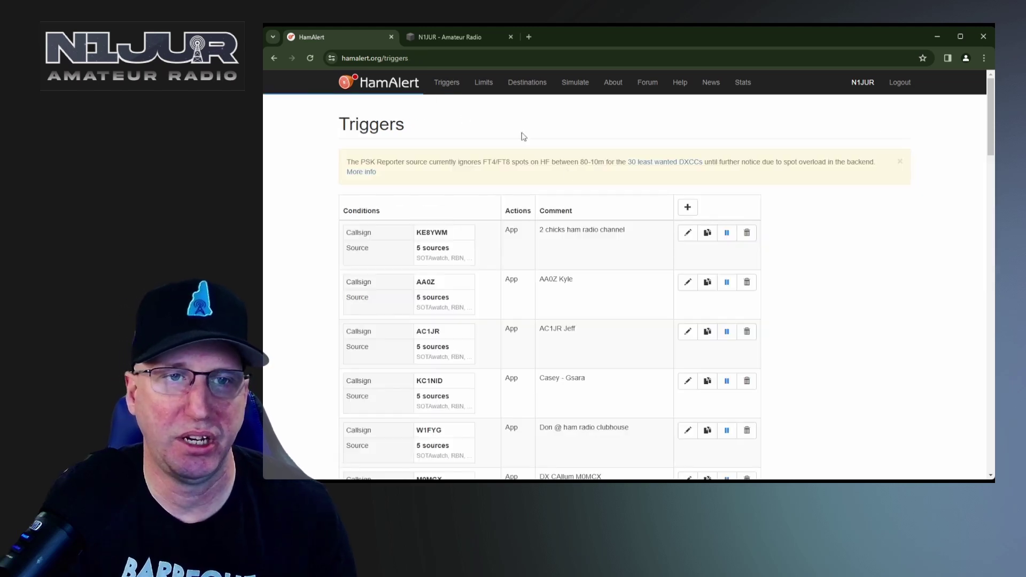
pyautogui.scroll(-15, 621, 252)
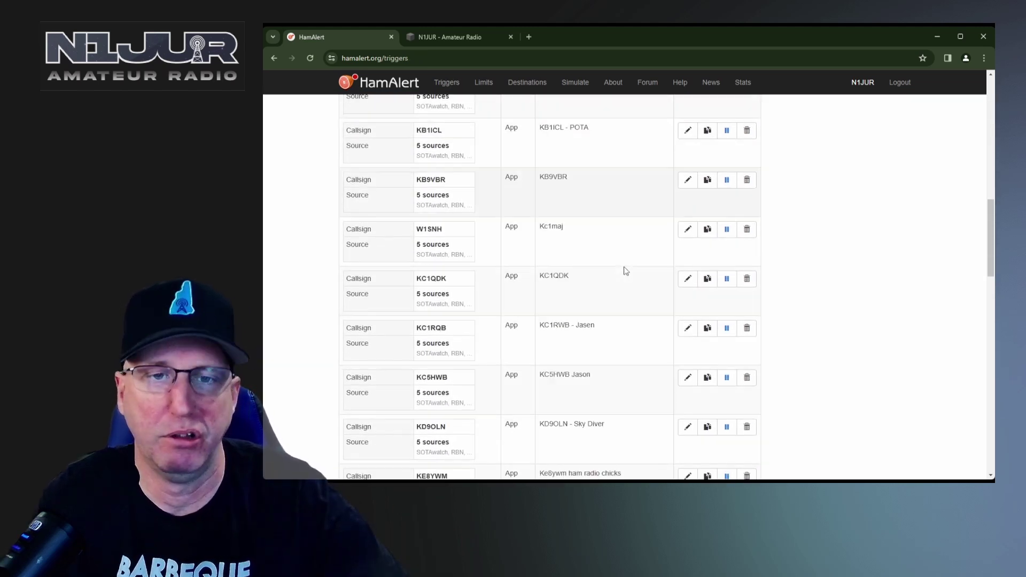
pyautogui.scroll(-10, 626, 271)
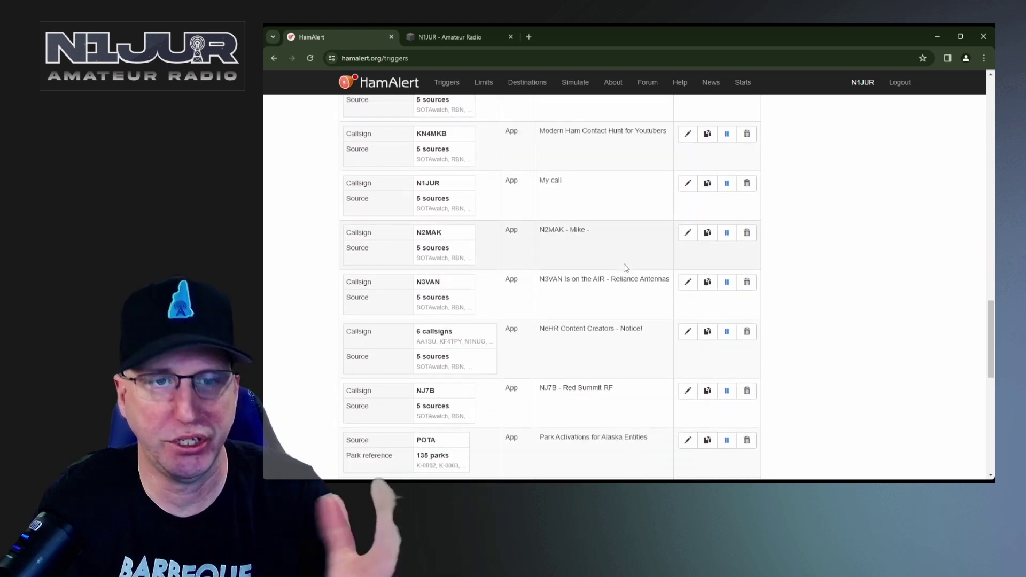
pyautogui.scroll(-1, 630, 270)
pyautogui.scroll(9, 634, 272)
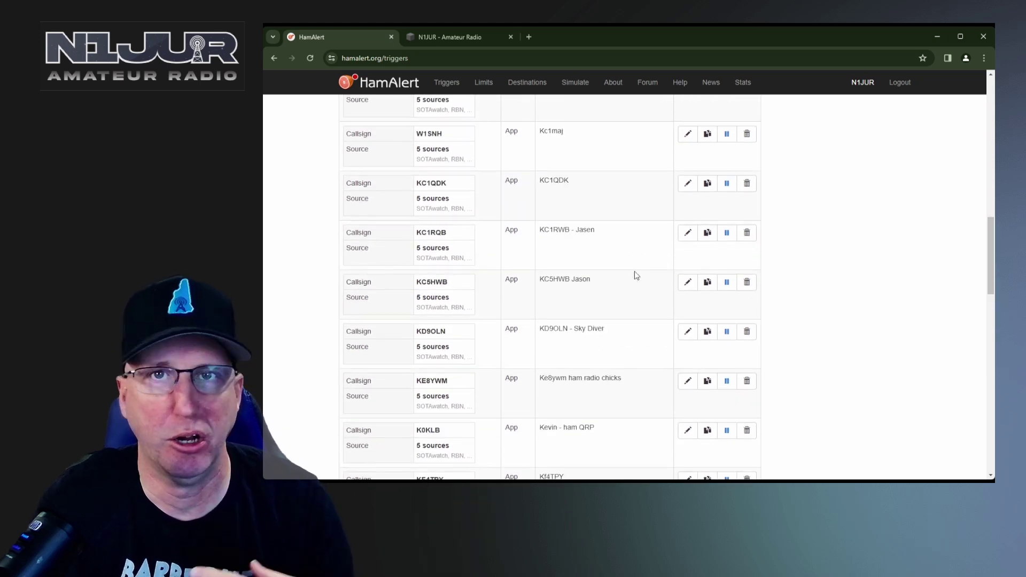
pyautogui.scroll(15, 634, 273)
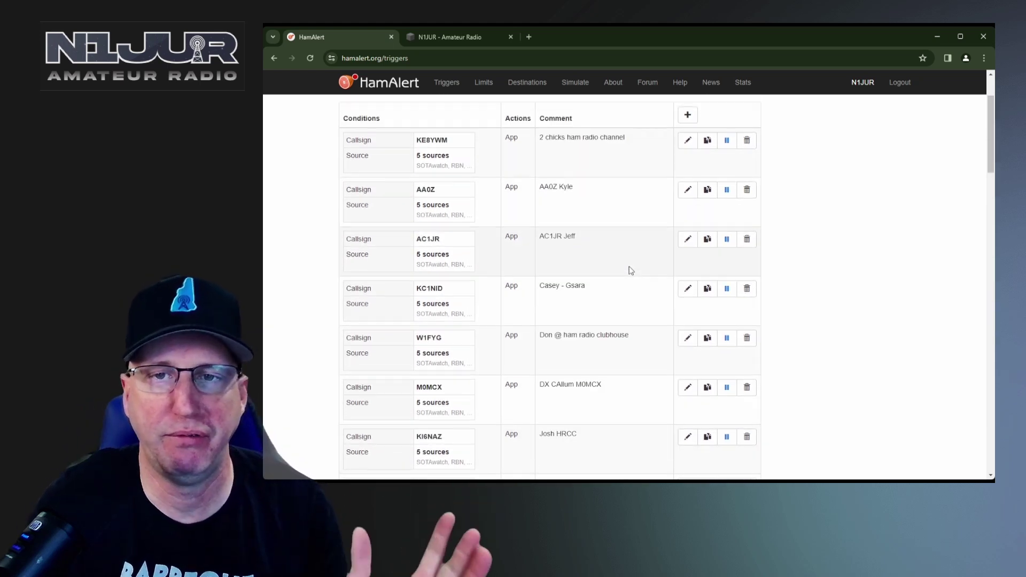
pyautogui.scroll(2, 631, 271)
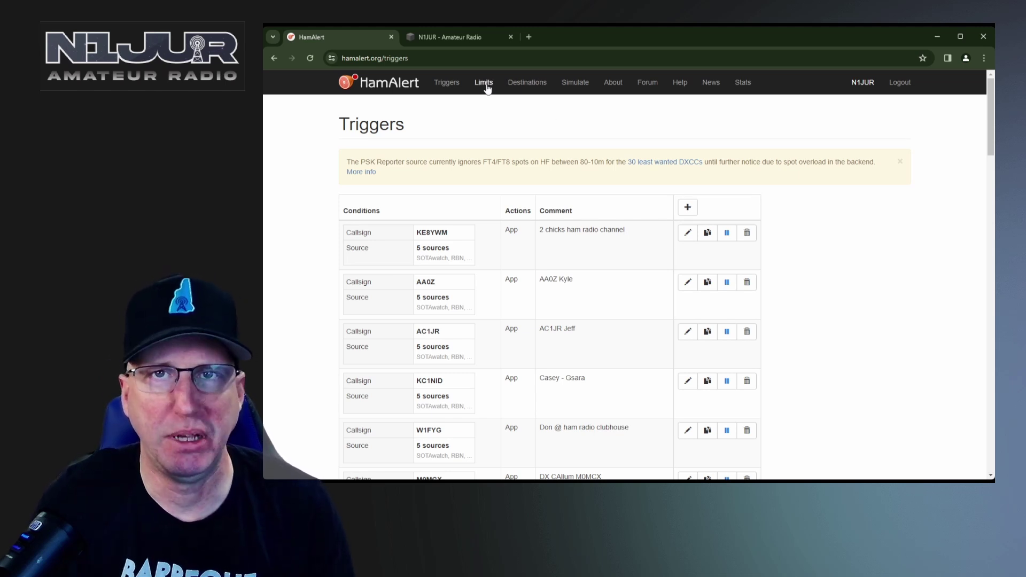
# Step: Recheck the push body format containing {triggerComment} under Destinations, then open the Simulate page
pyautogui.click(518, 90)
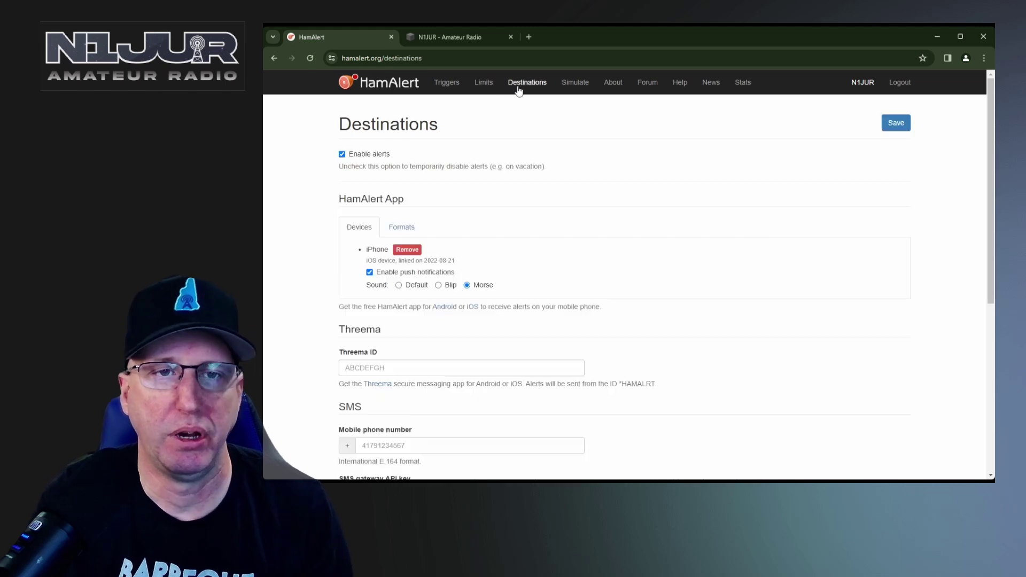
pyautogui.click(402, 228)
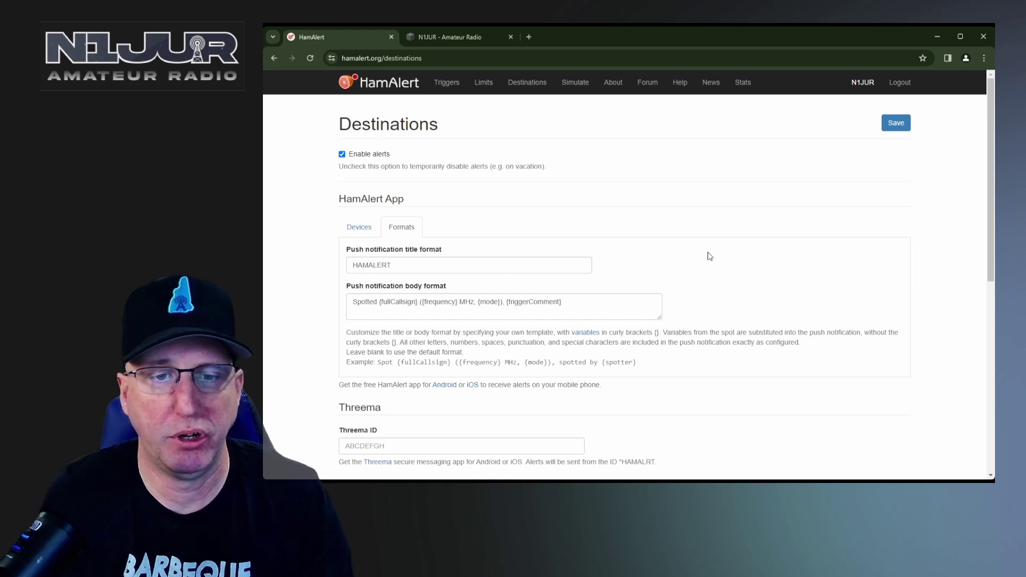
pyautogui.scroll(-1, 705, 259)
pyautogui.scroll(-3, 706, 257)
pyautogui.scroll(2, 706, 257)
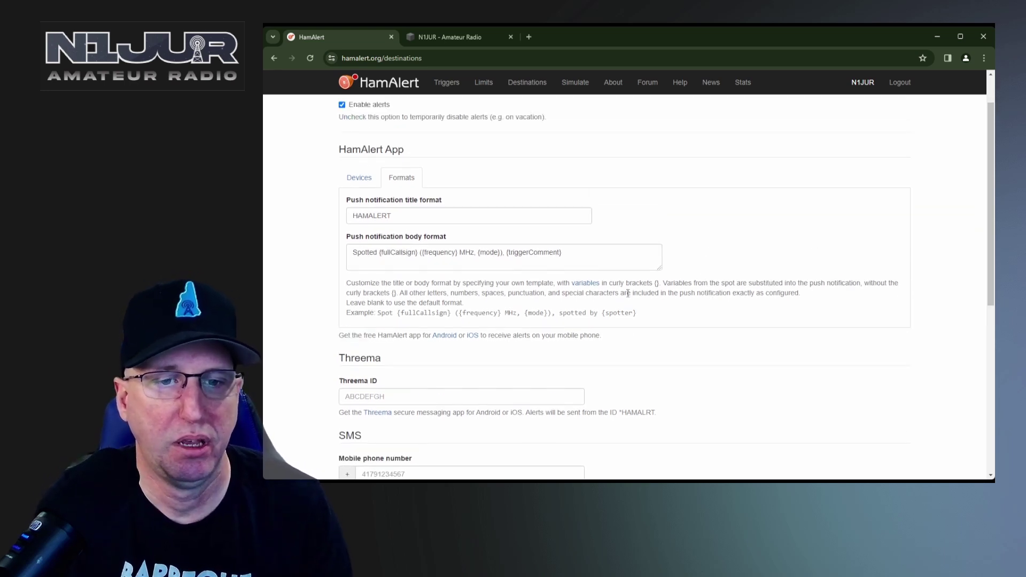
pyautogui.scroll(-2, 739, 283)
pyautogui.scroll(4, 738, 284)
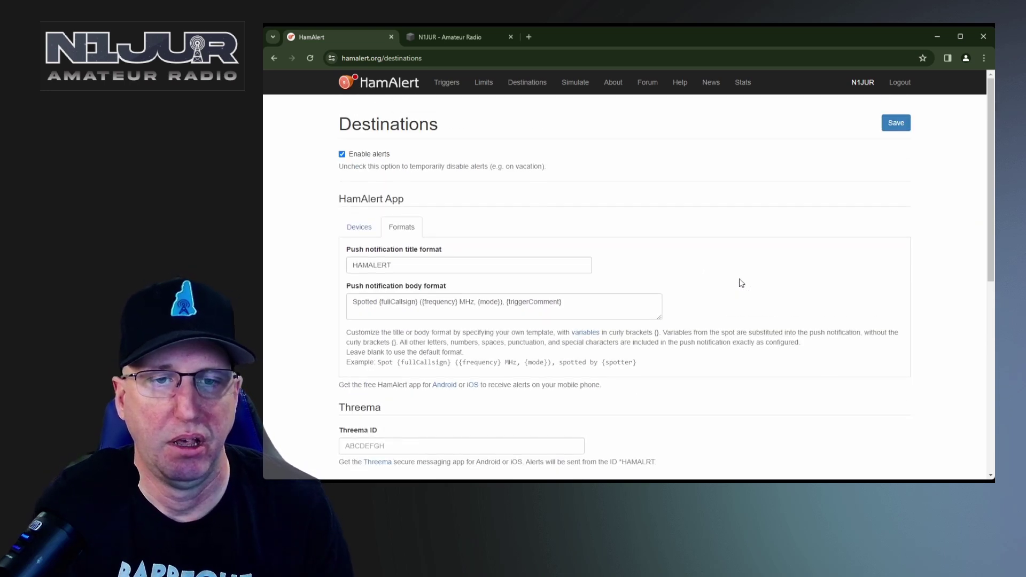
pyautogui.click(569, 85)
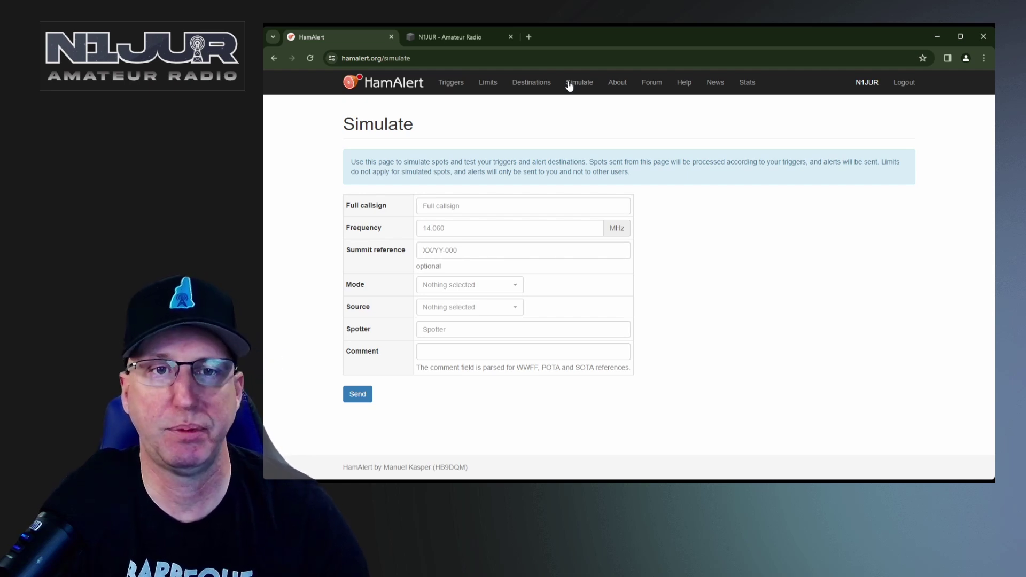
# Step: Enter the spotted station's callsign and frequency 7.200 in the simulated spot form
pyautogui.click(521, 207)
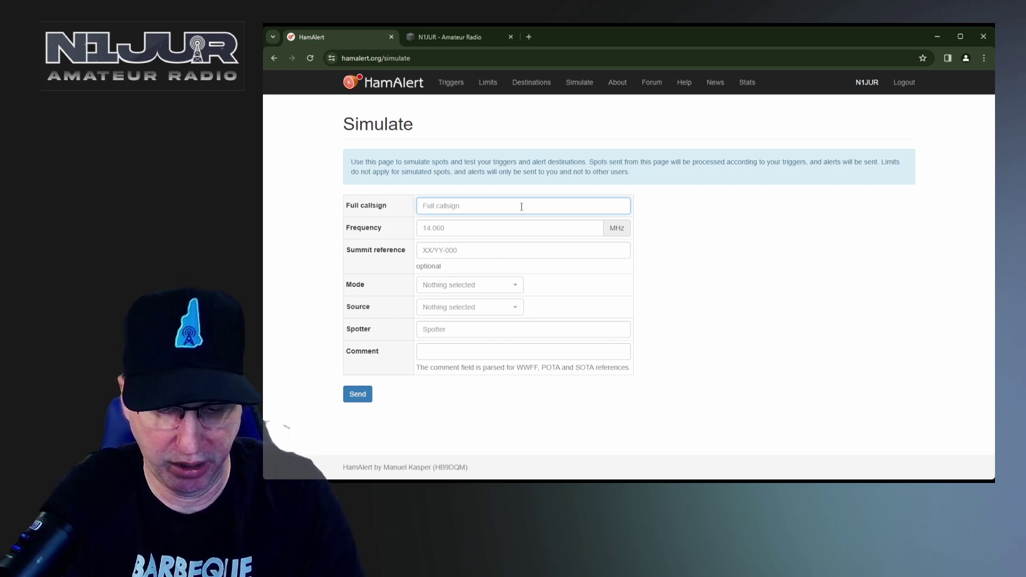
pyautogui.write('N2MAK')
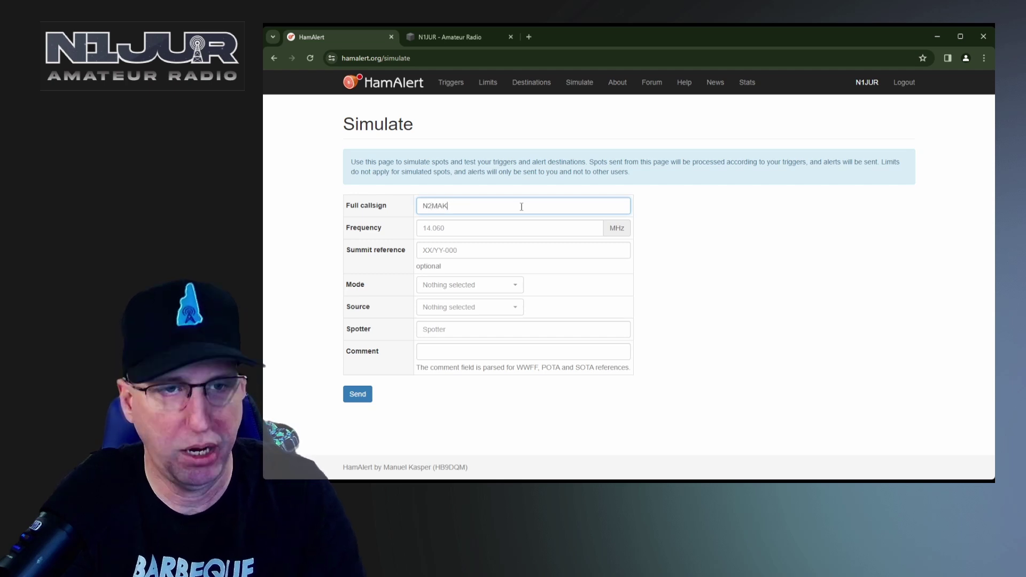
pyautogui.press('Tab')
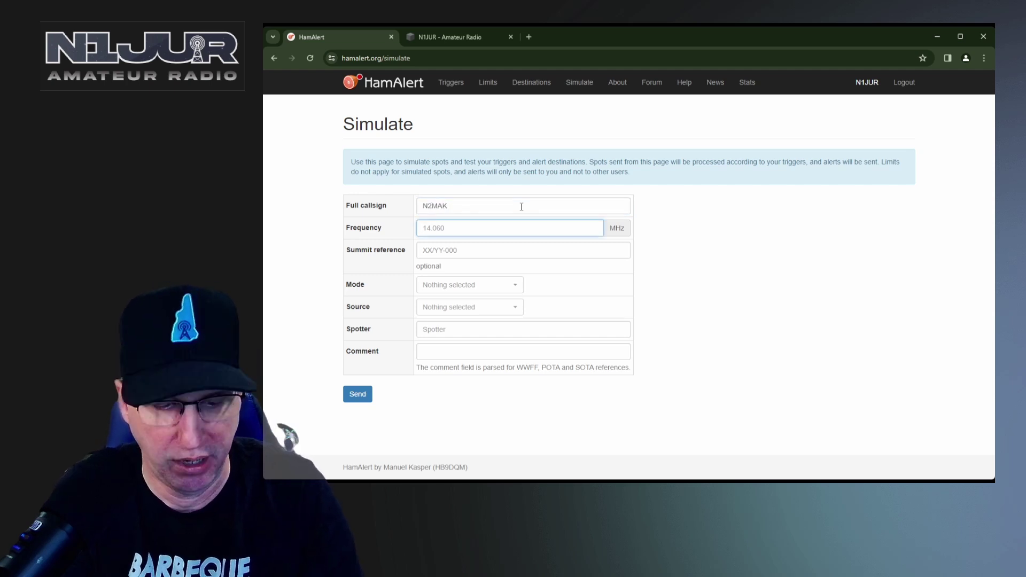
pyautogui.write('7.200')
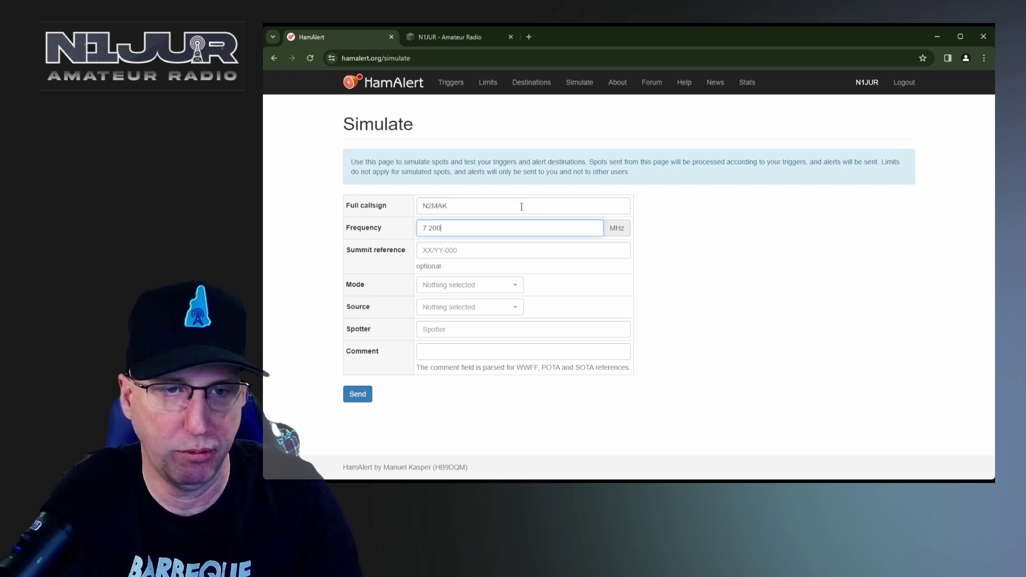
# Step: Set the spot's mode to SSB and its source to POTA
pyautogui.press('Tab')
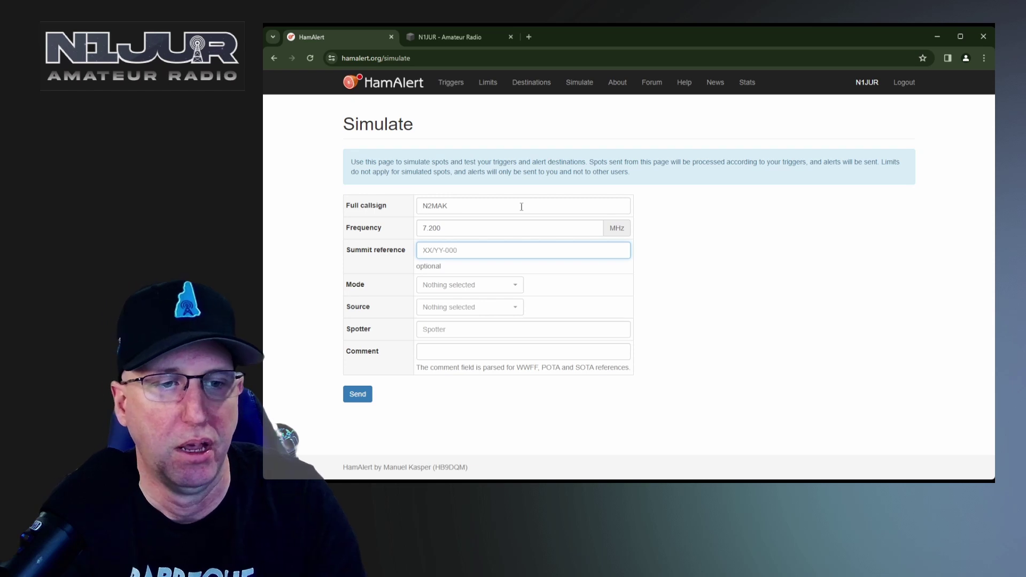
pyautogui.press('Tab')
pyautogui.click(500, 286)
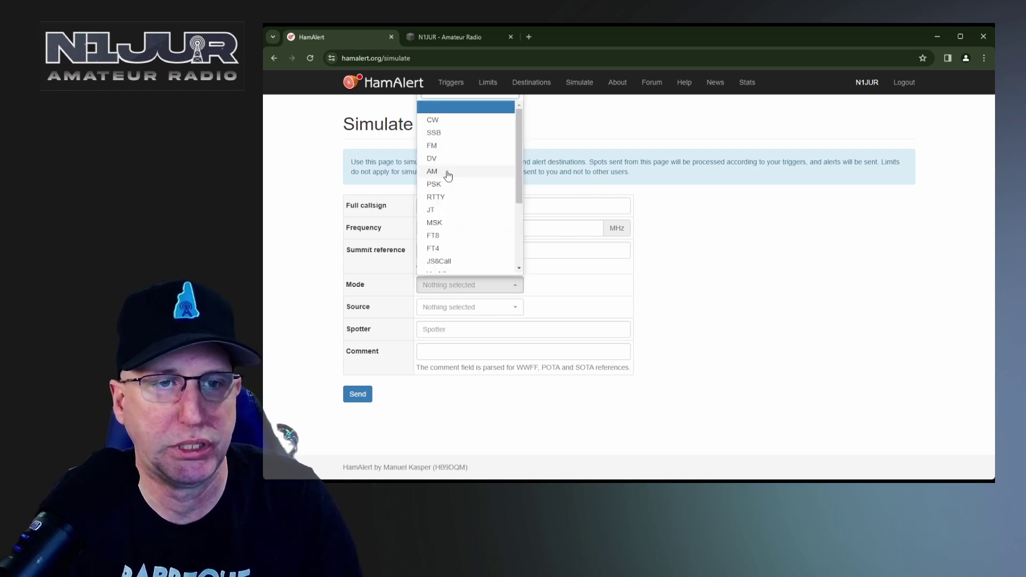
pyautogui.click(439, 135)
pyautogui.click(461, 314)
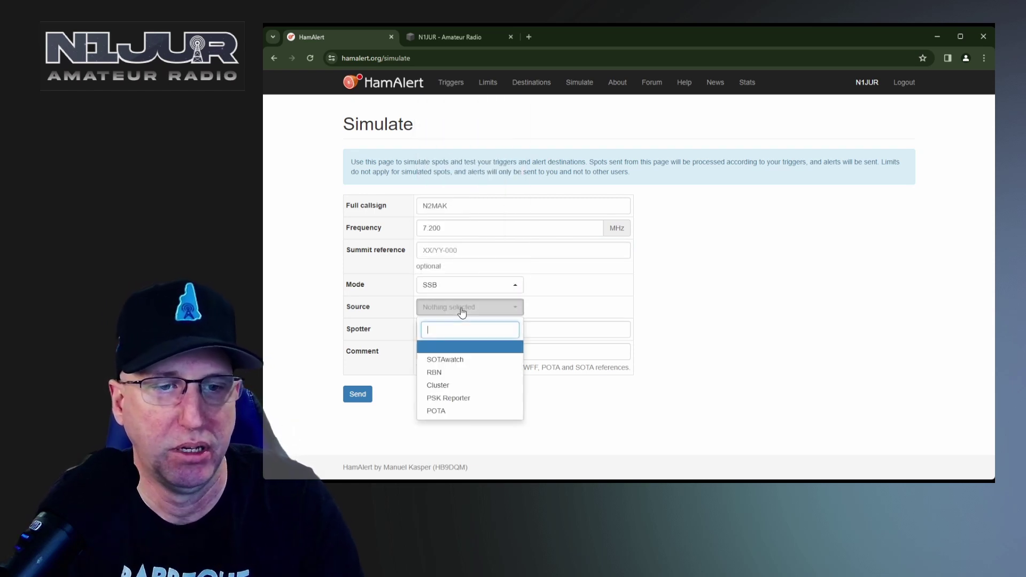
pyautogui.click(446, 411)
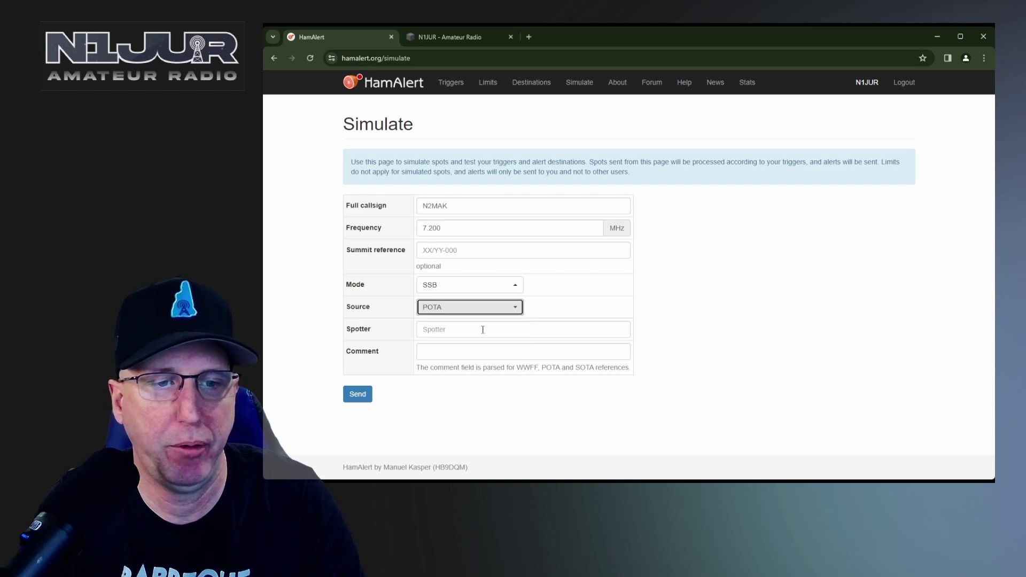
# Step: Enter the spotter's callsign and comment 'Looking for a con', then send the spot
pyautogui.click(447, 329)
pyautogui.write('N')
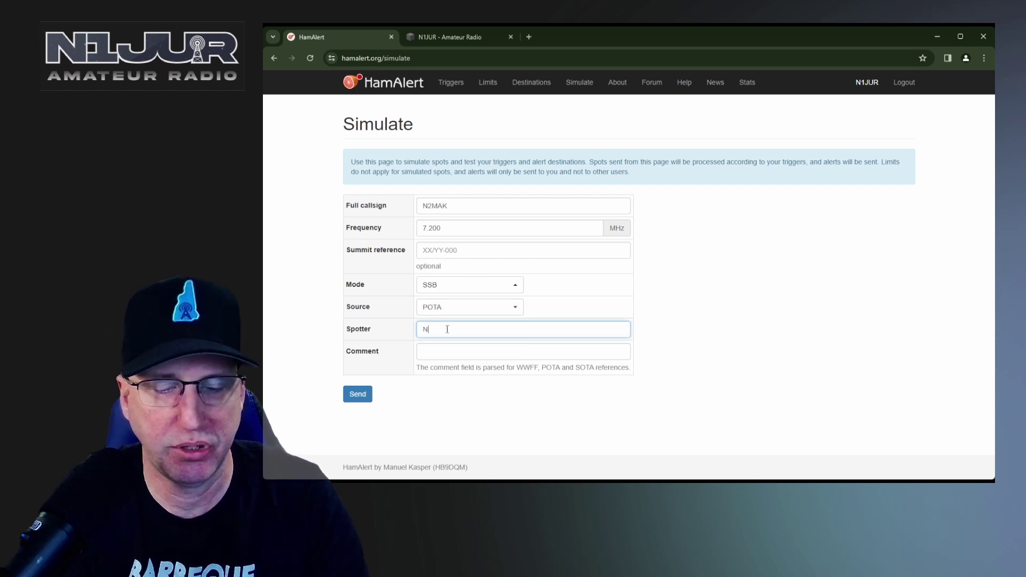
pyautogui.write('1JUR')
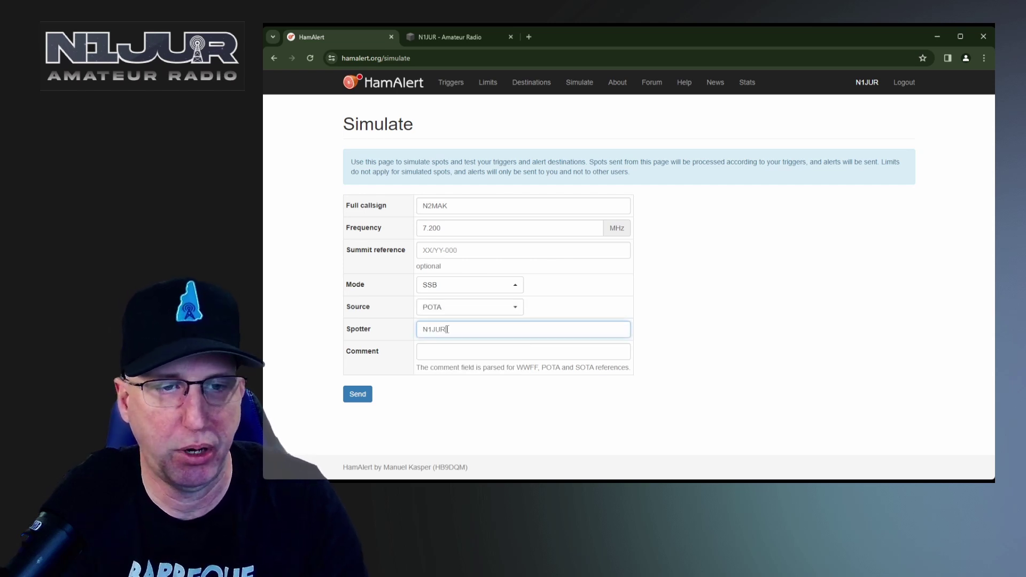
pyautogui.press('Tab')
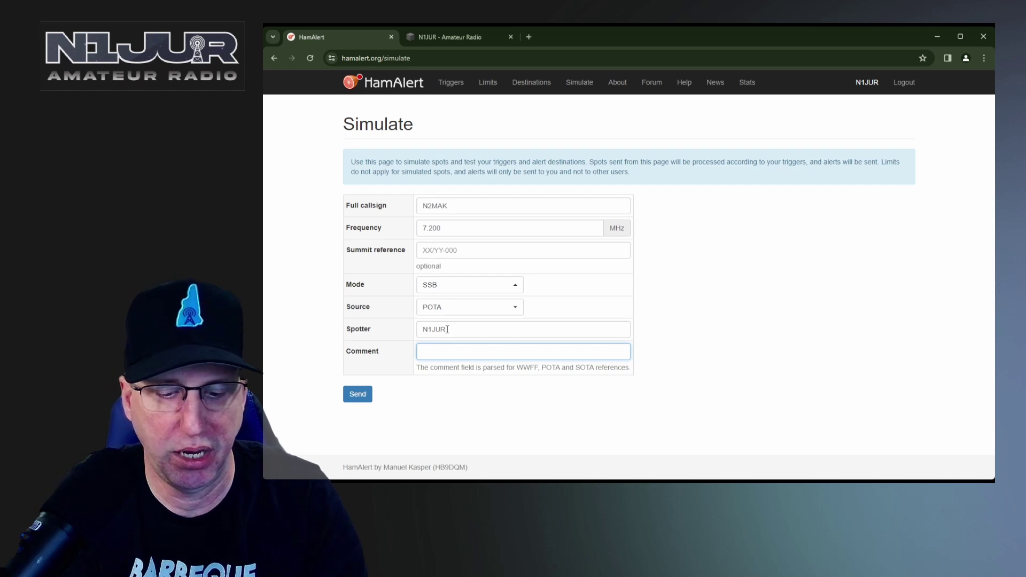
pyautogui.write('Looking for a contact at a pota park with Mike')
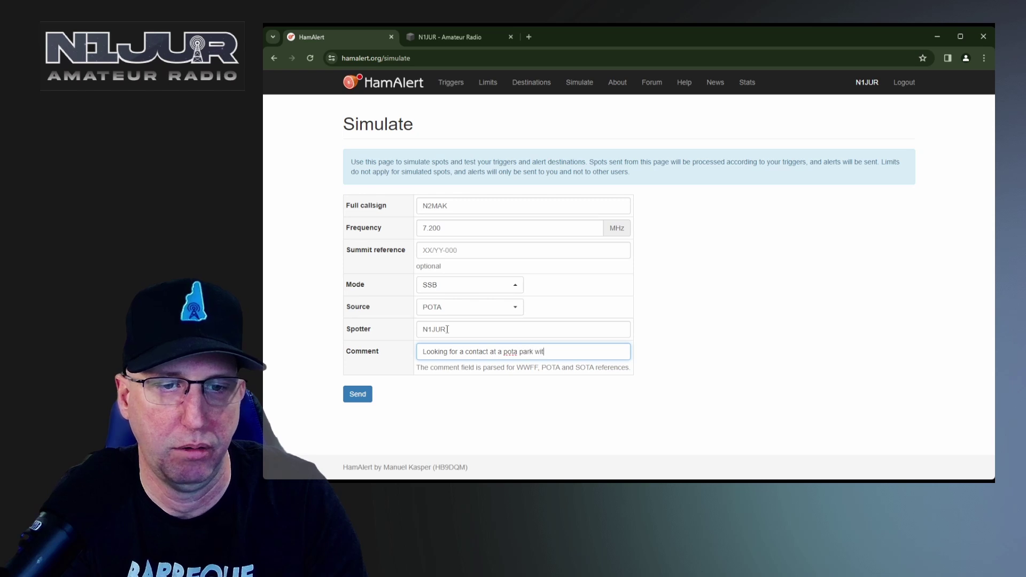
pyautogui.click(357, 394)
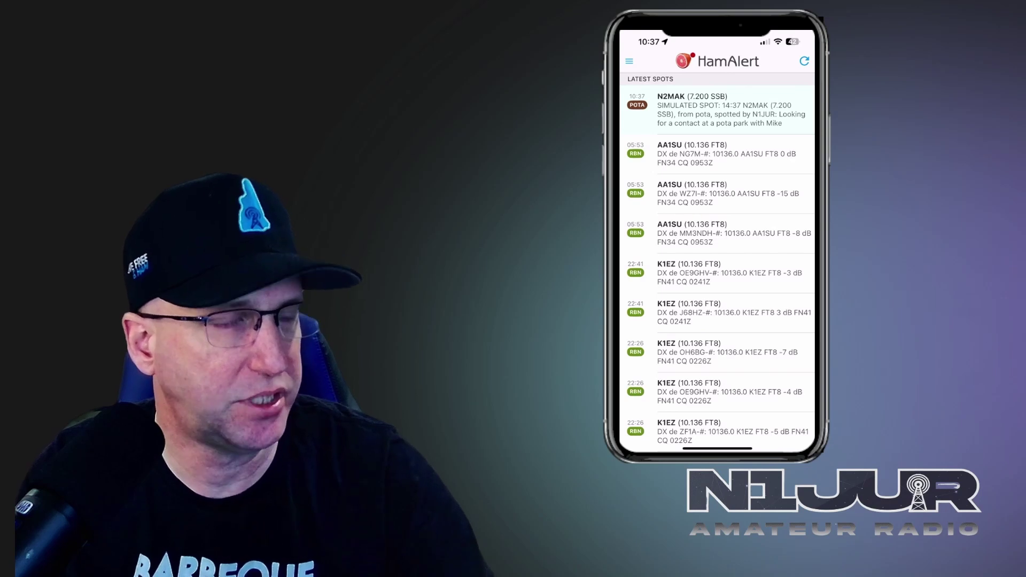
pyautogui.click(716, 109)
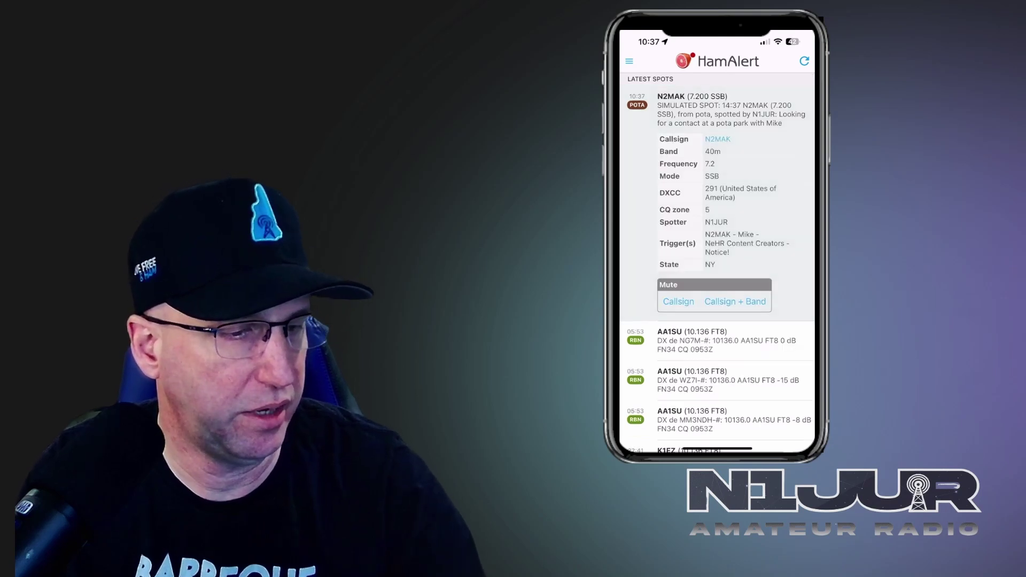